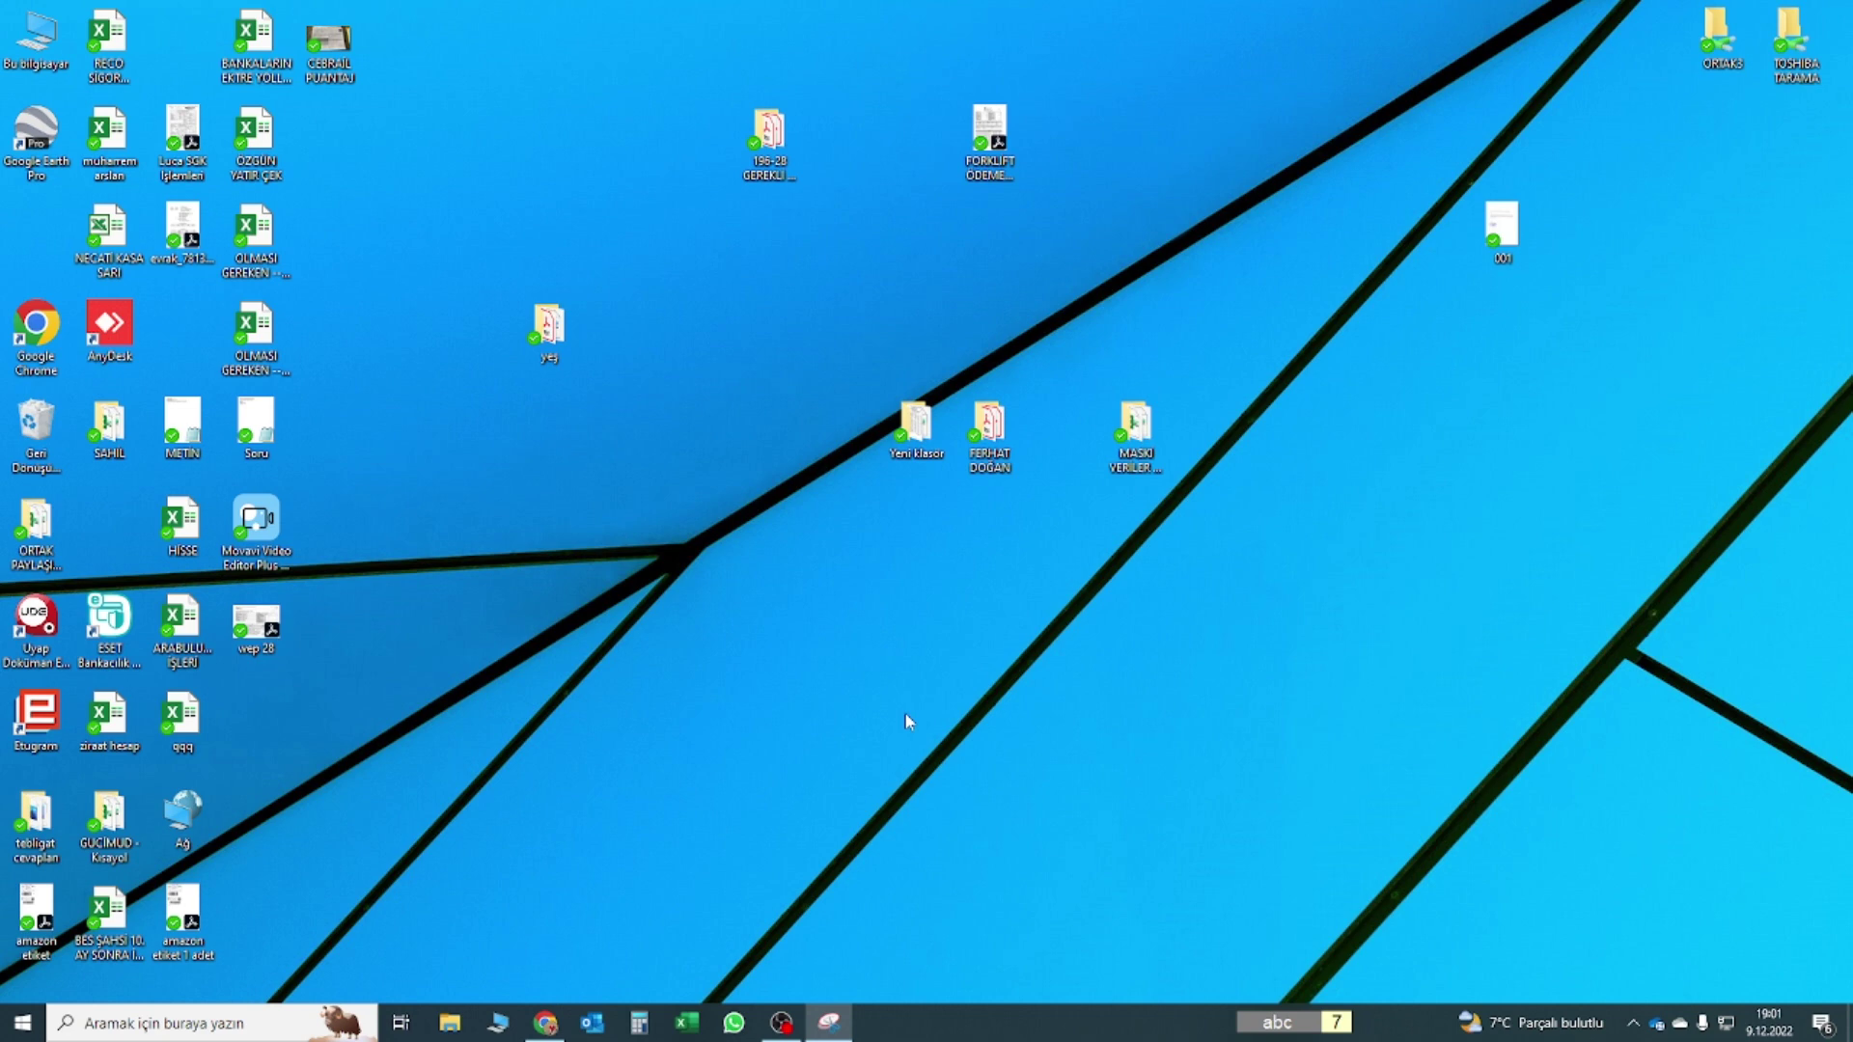
# Search Google for 'gib interaktif vergi dairesi' and open the ivd.gib.gov.tr result
pyautogui.click(849, 683)
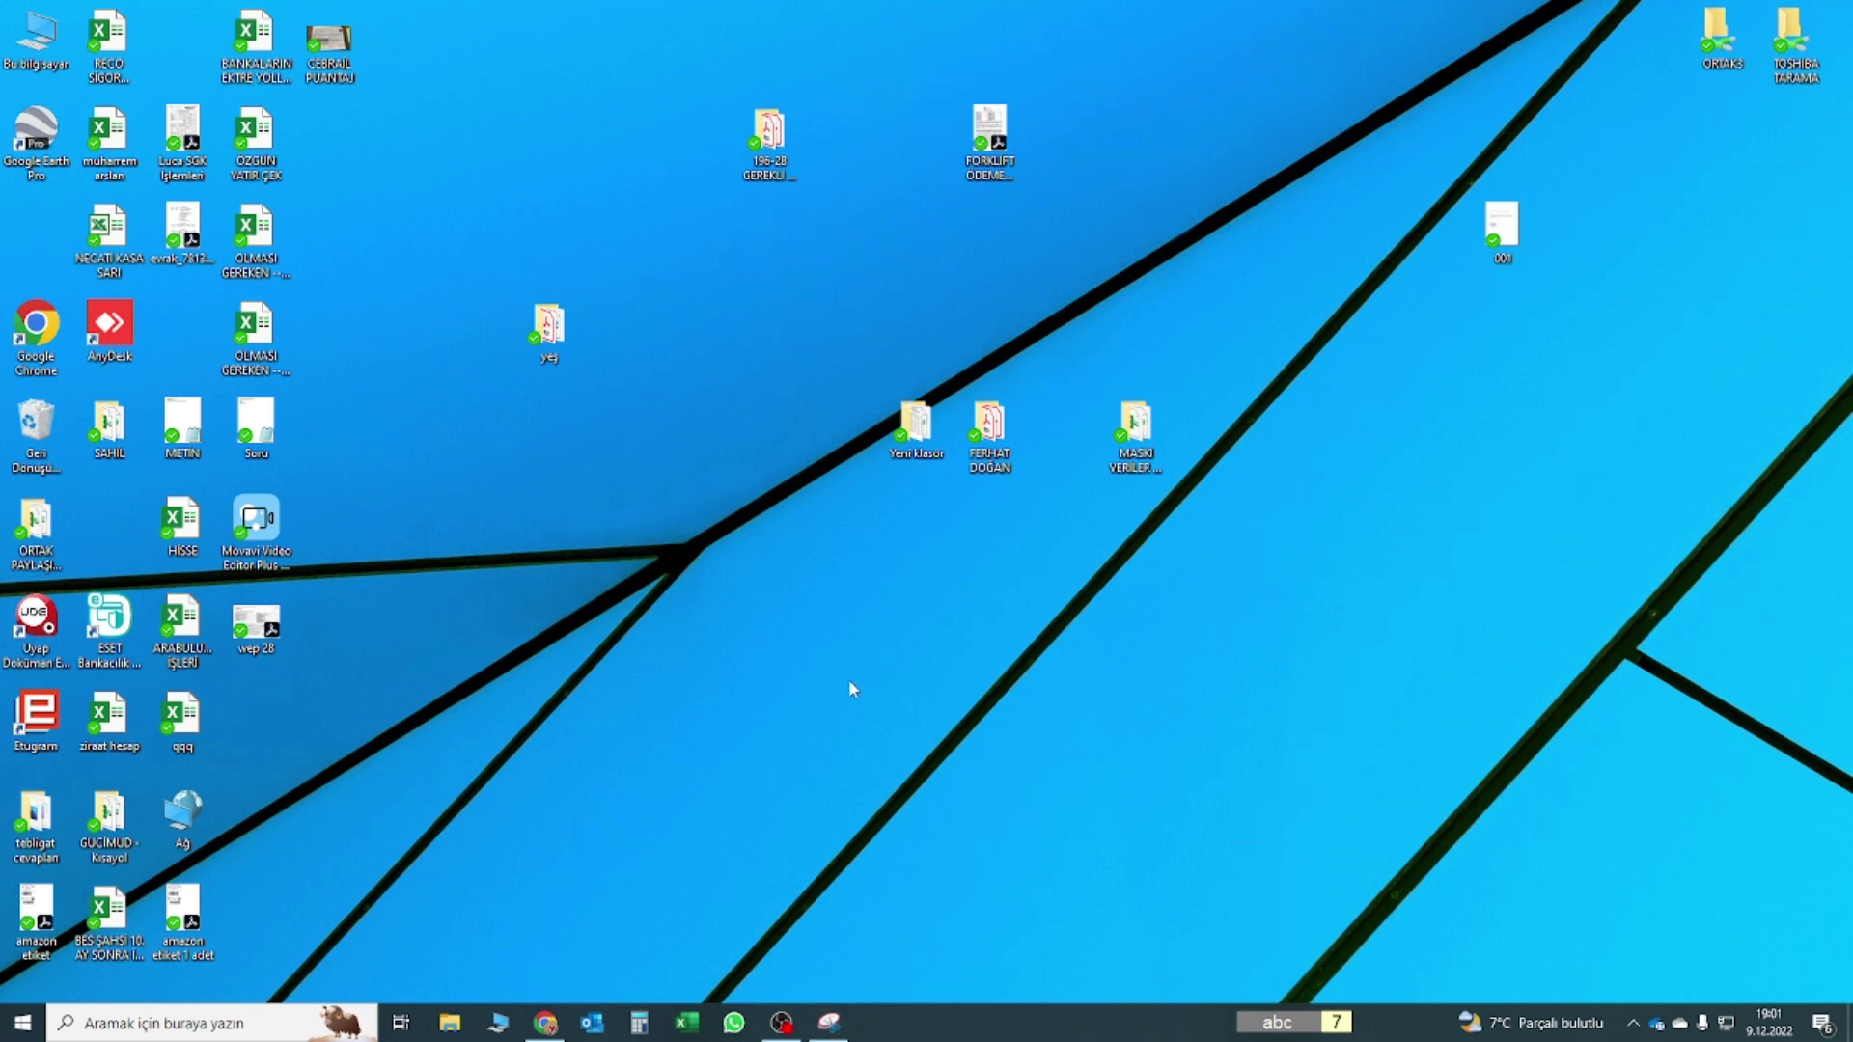
pyautogui.click(545, 1026)
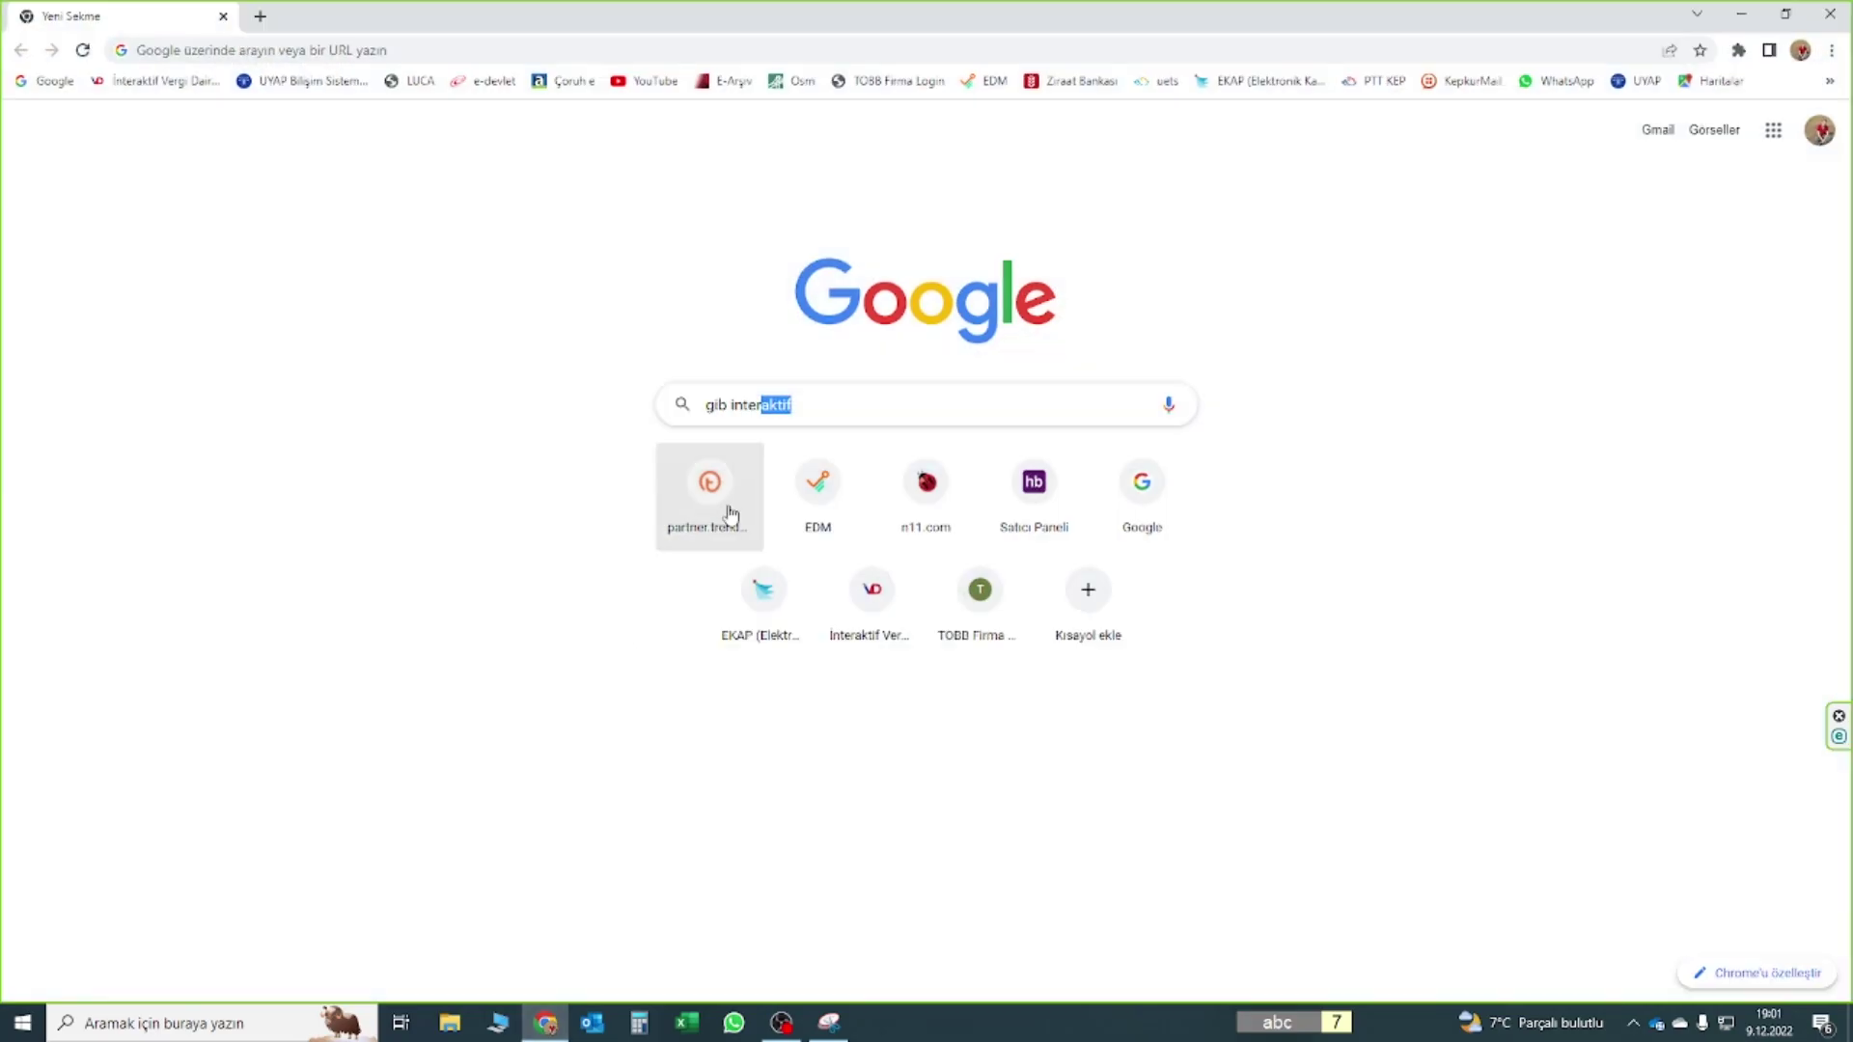
pyautogui.click(839, 399)
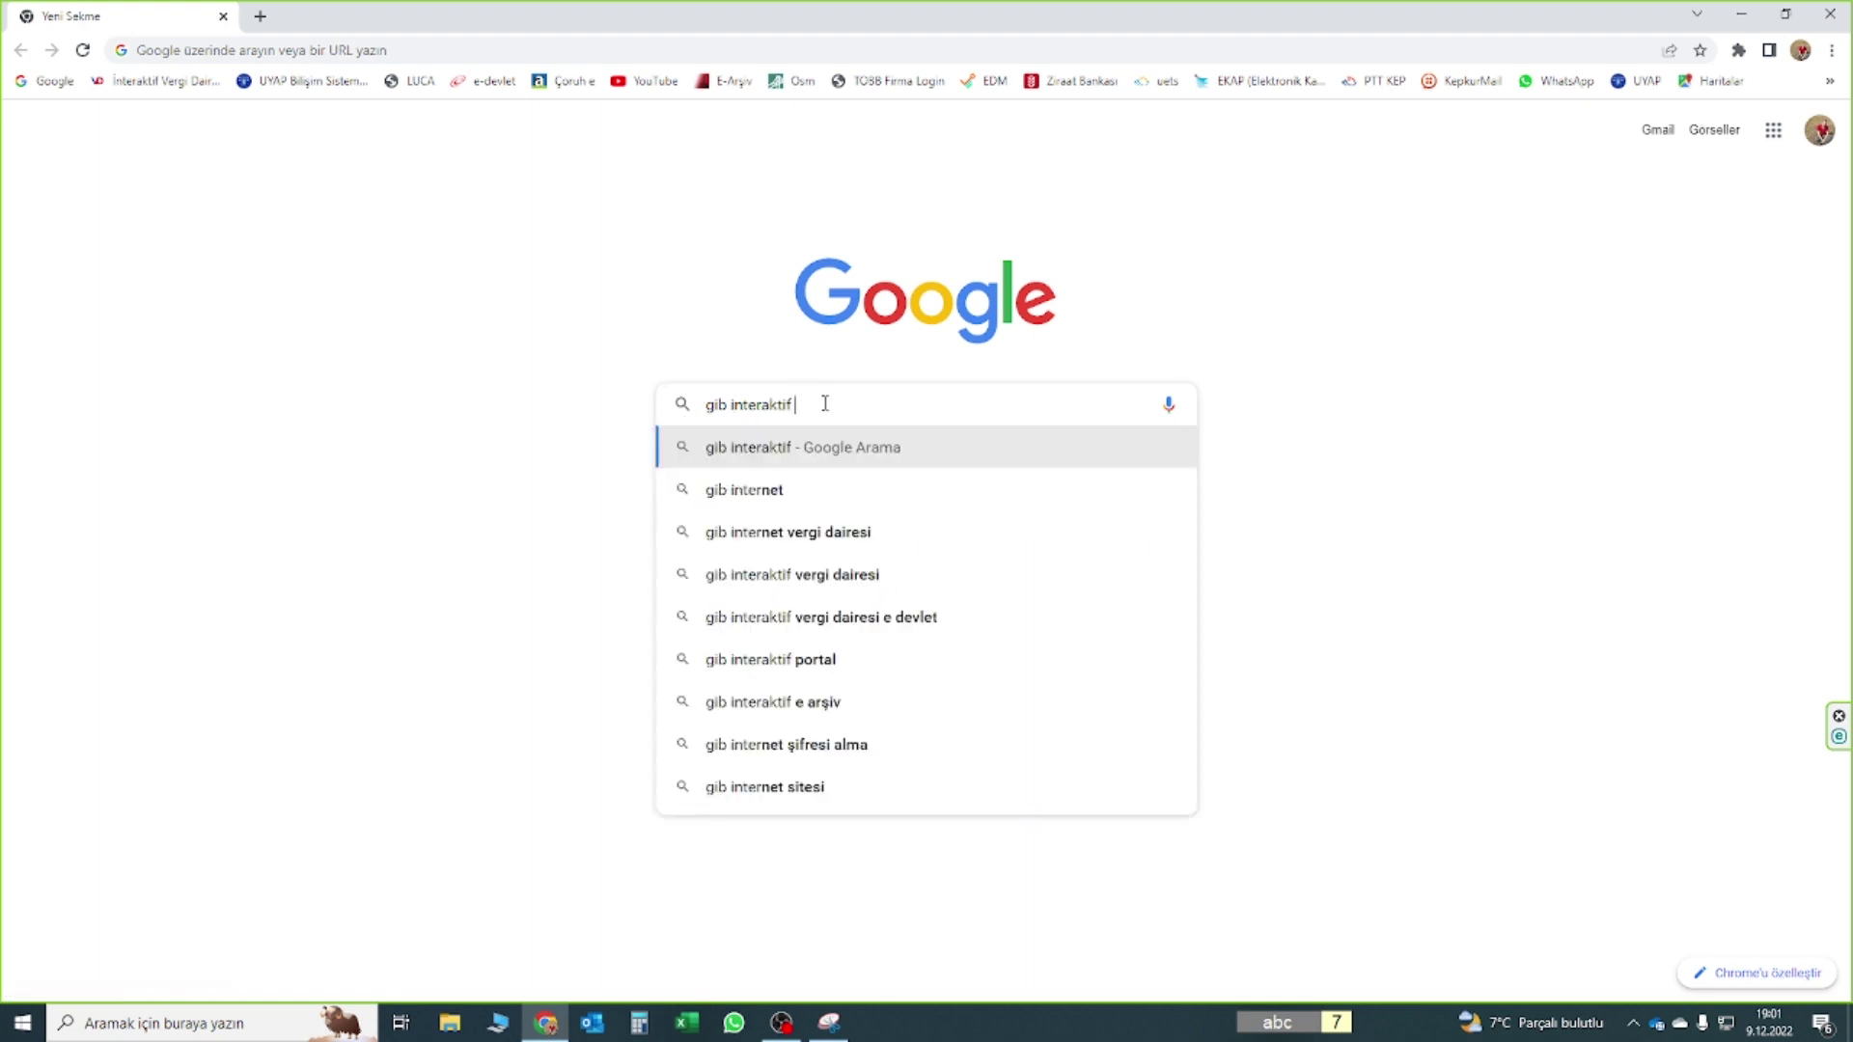
pyautogui.press('Down')
pyautogui.press('Return')
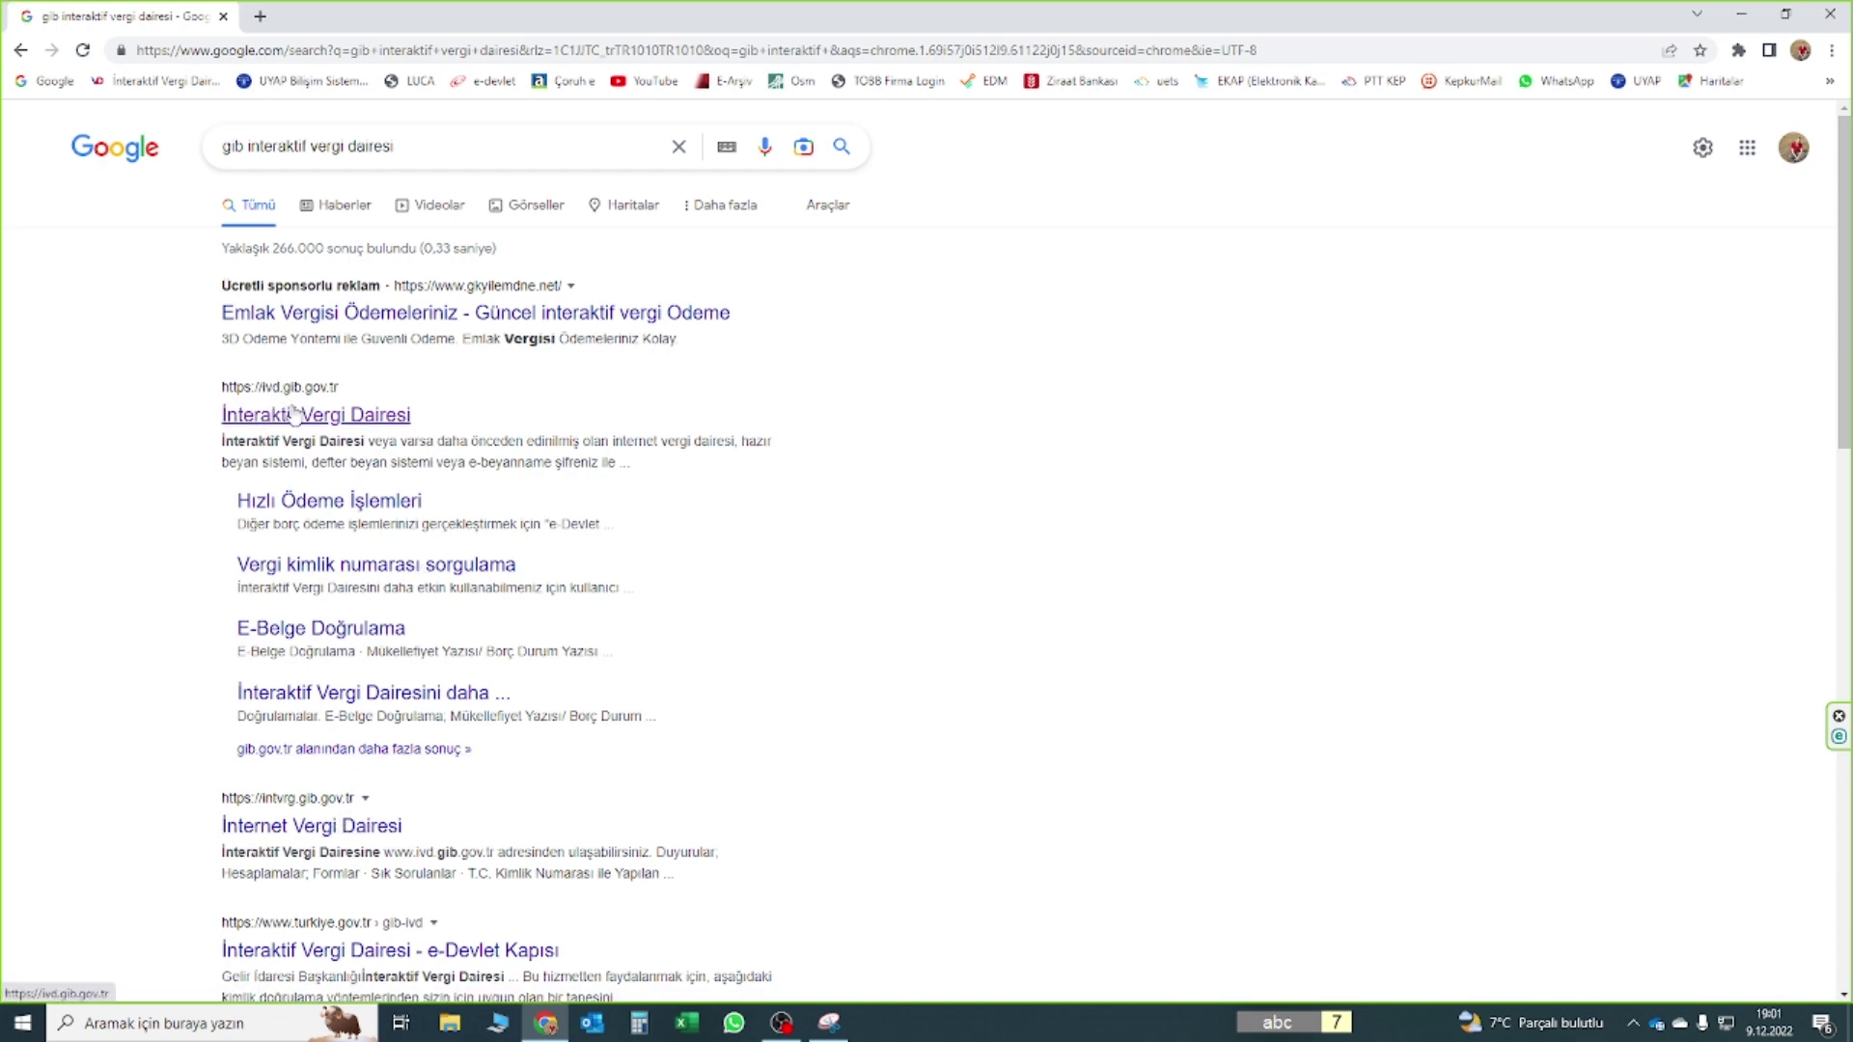
pyautogui.click(291, 414)
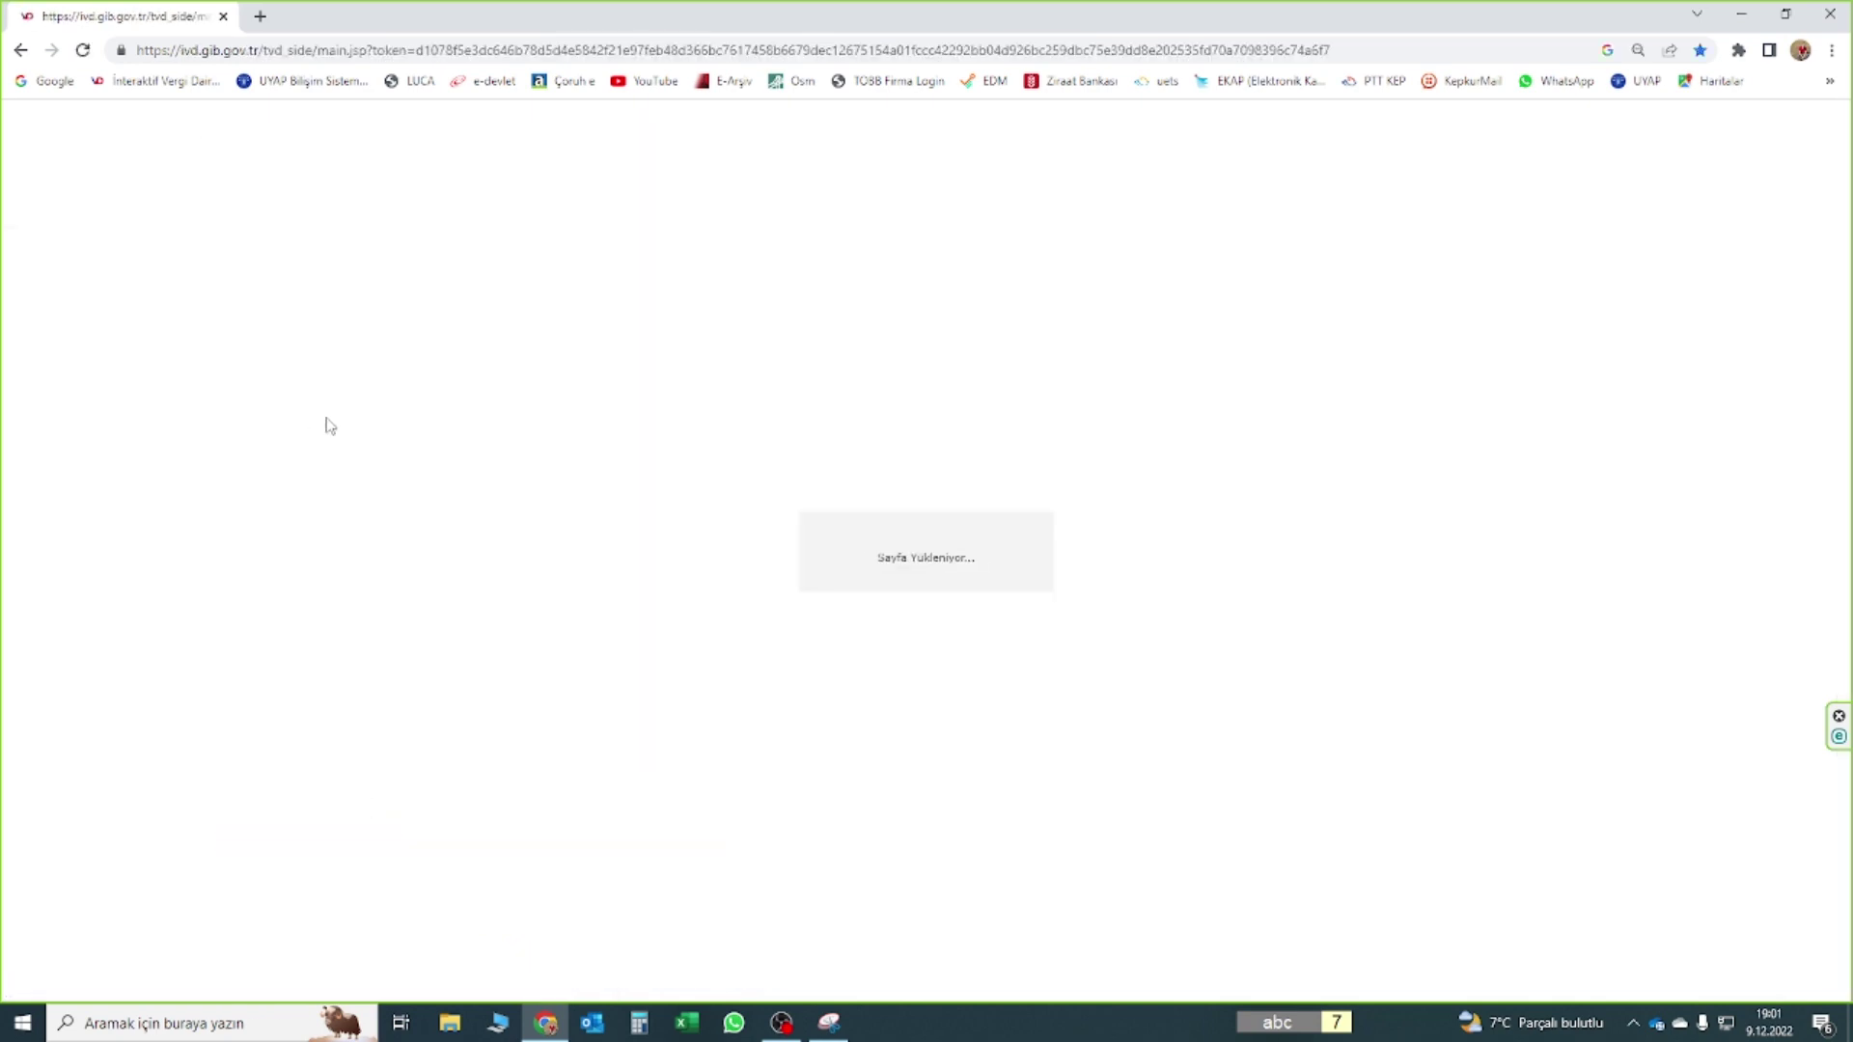
# Log in to İnteraktif Vergi Dairesi with the e-Devlet password, then focus the sidebar search box
pyautogui.scroll(-1, 564, 936)
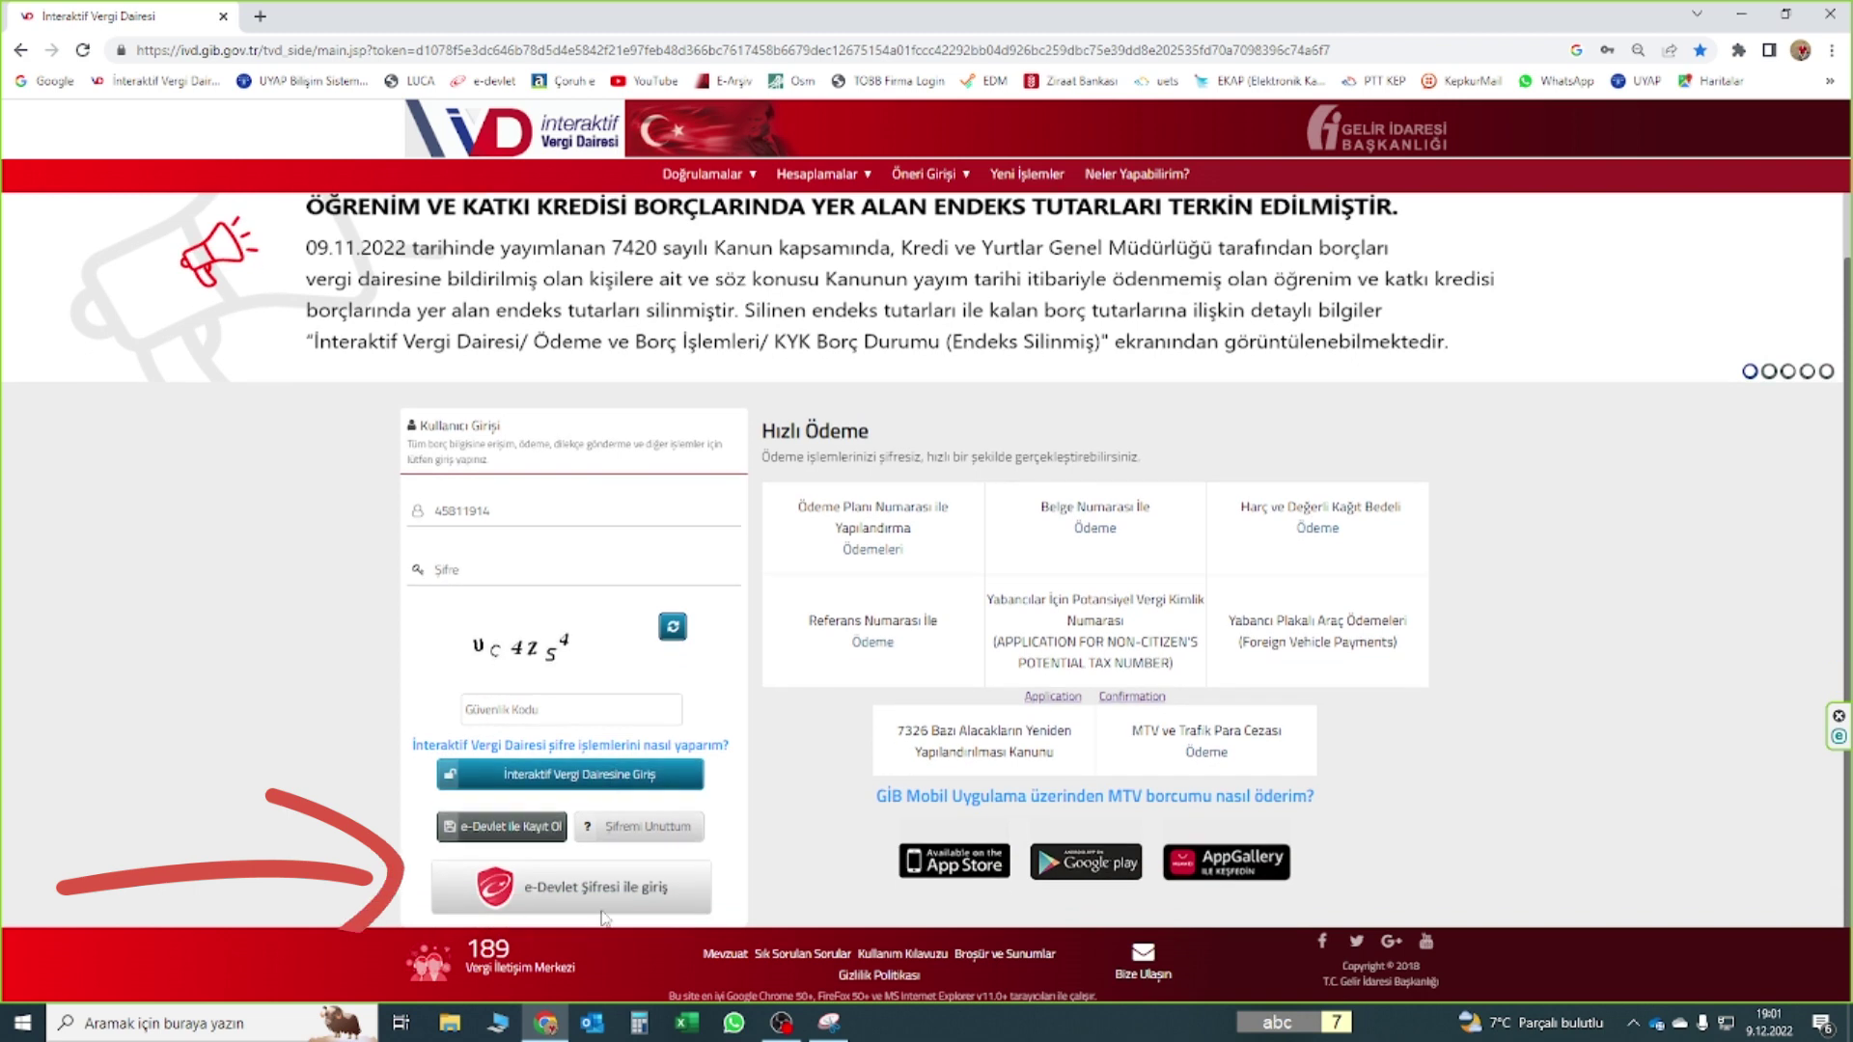
pyautogui.click(596, 886)
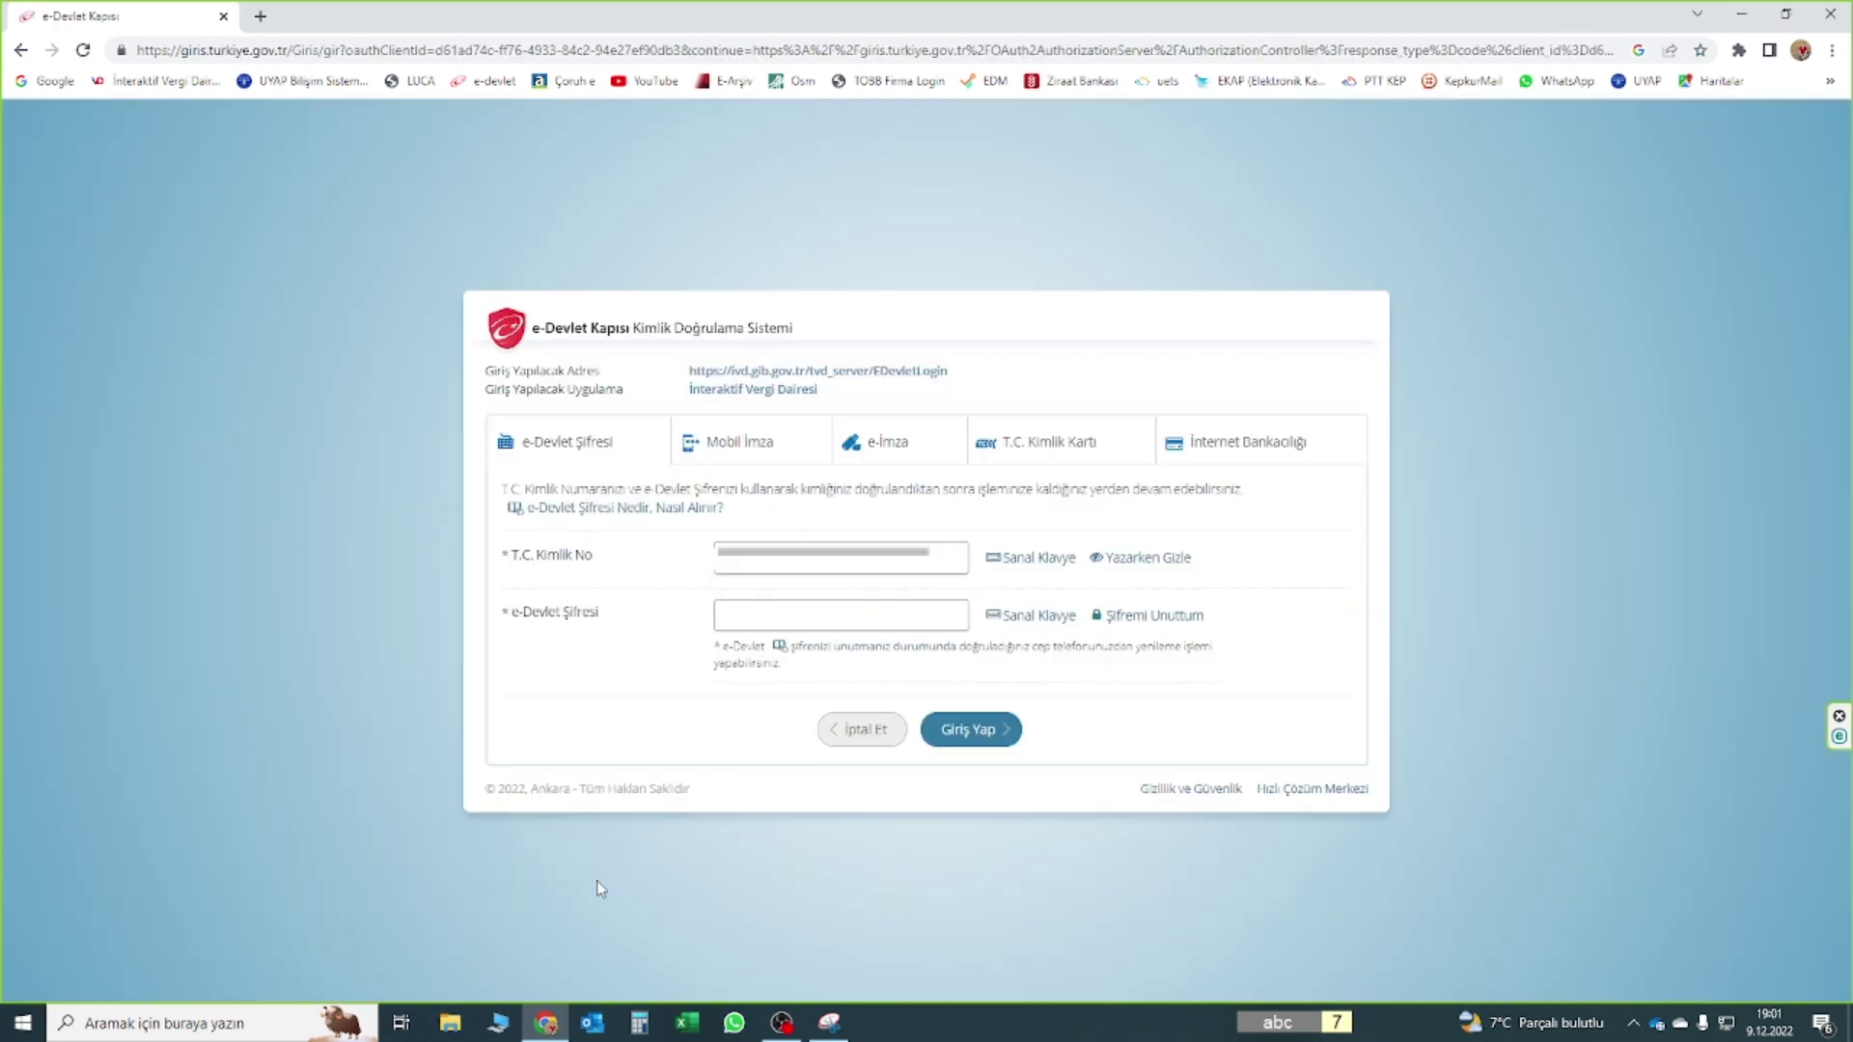
pyautogui.click(970, 736)
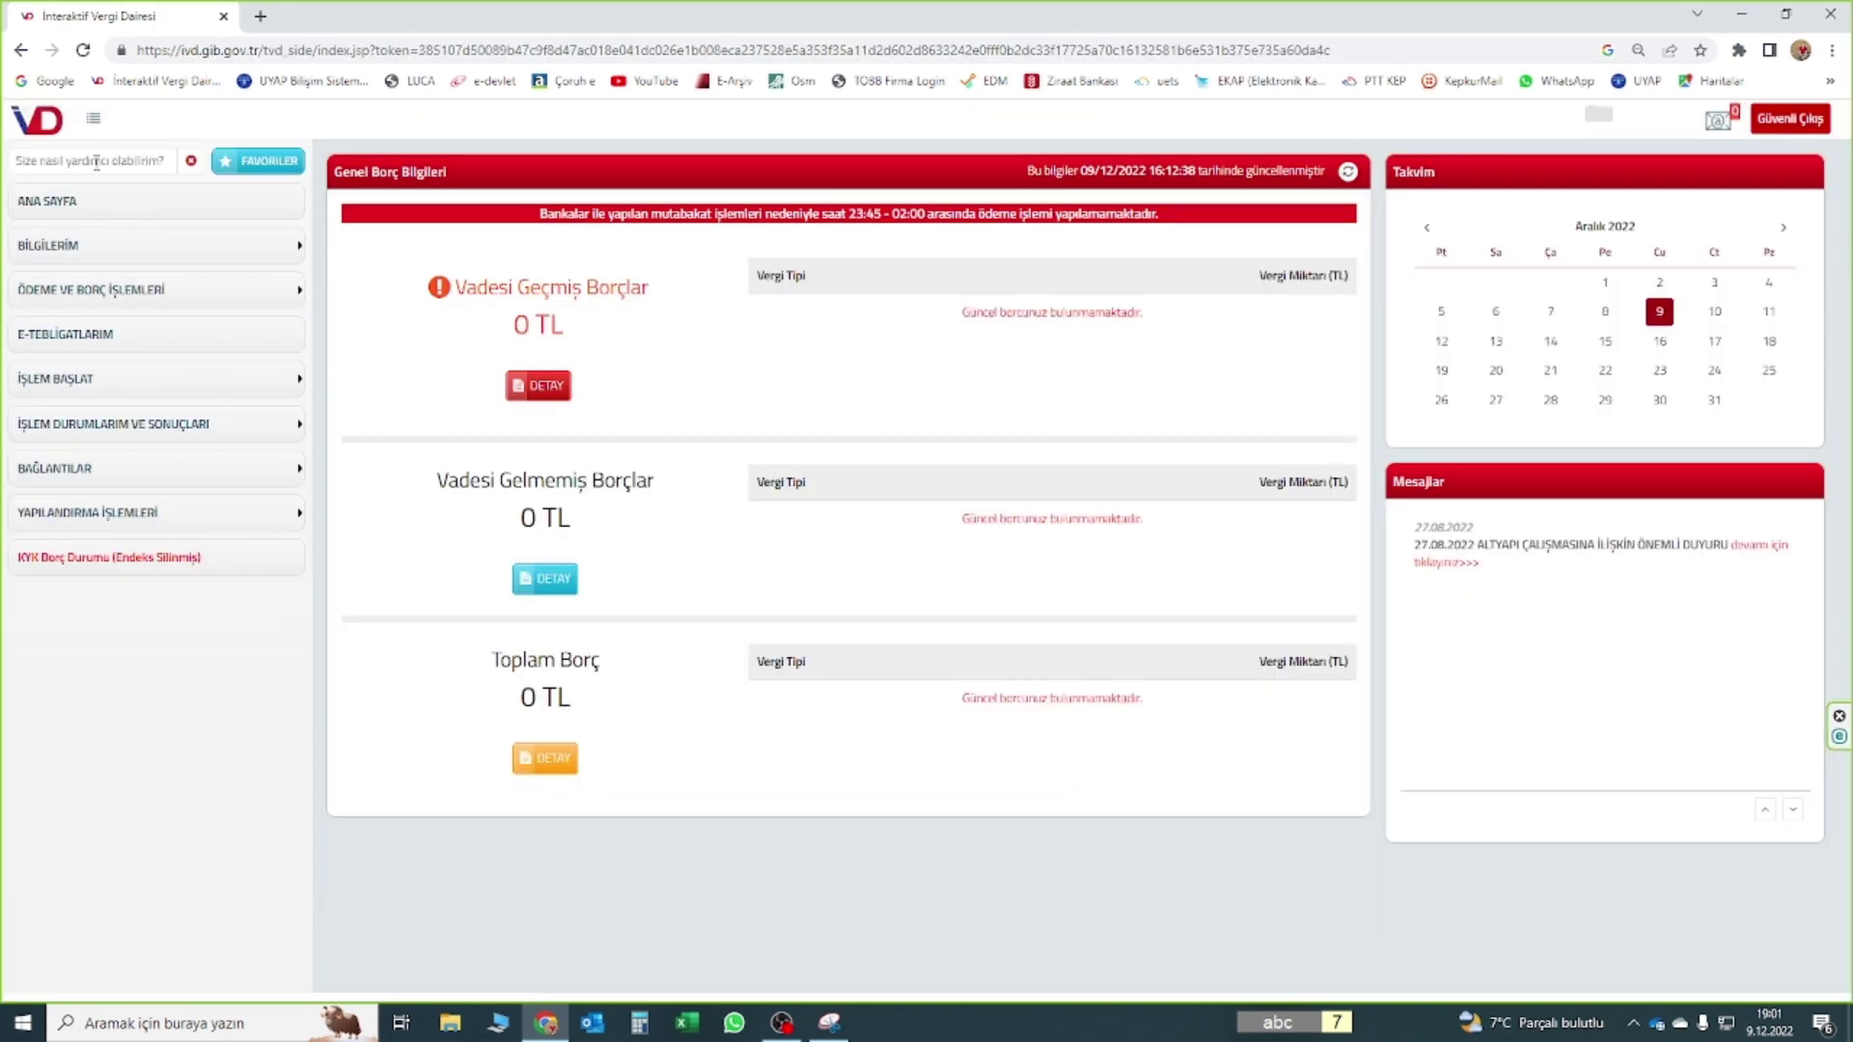
pyautogui.click(96, 163)
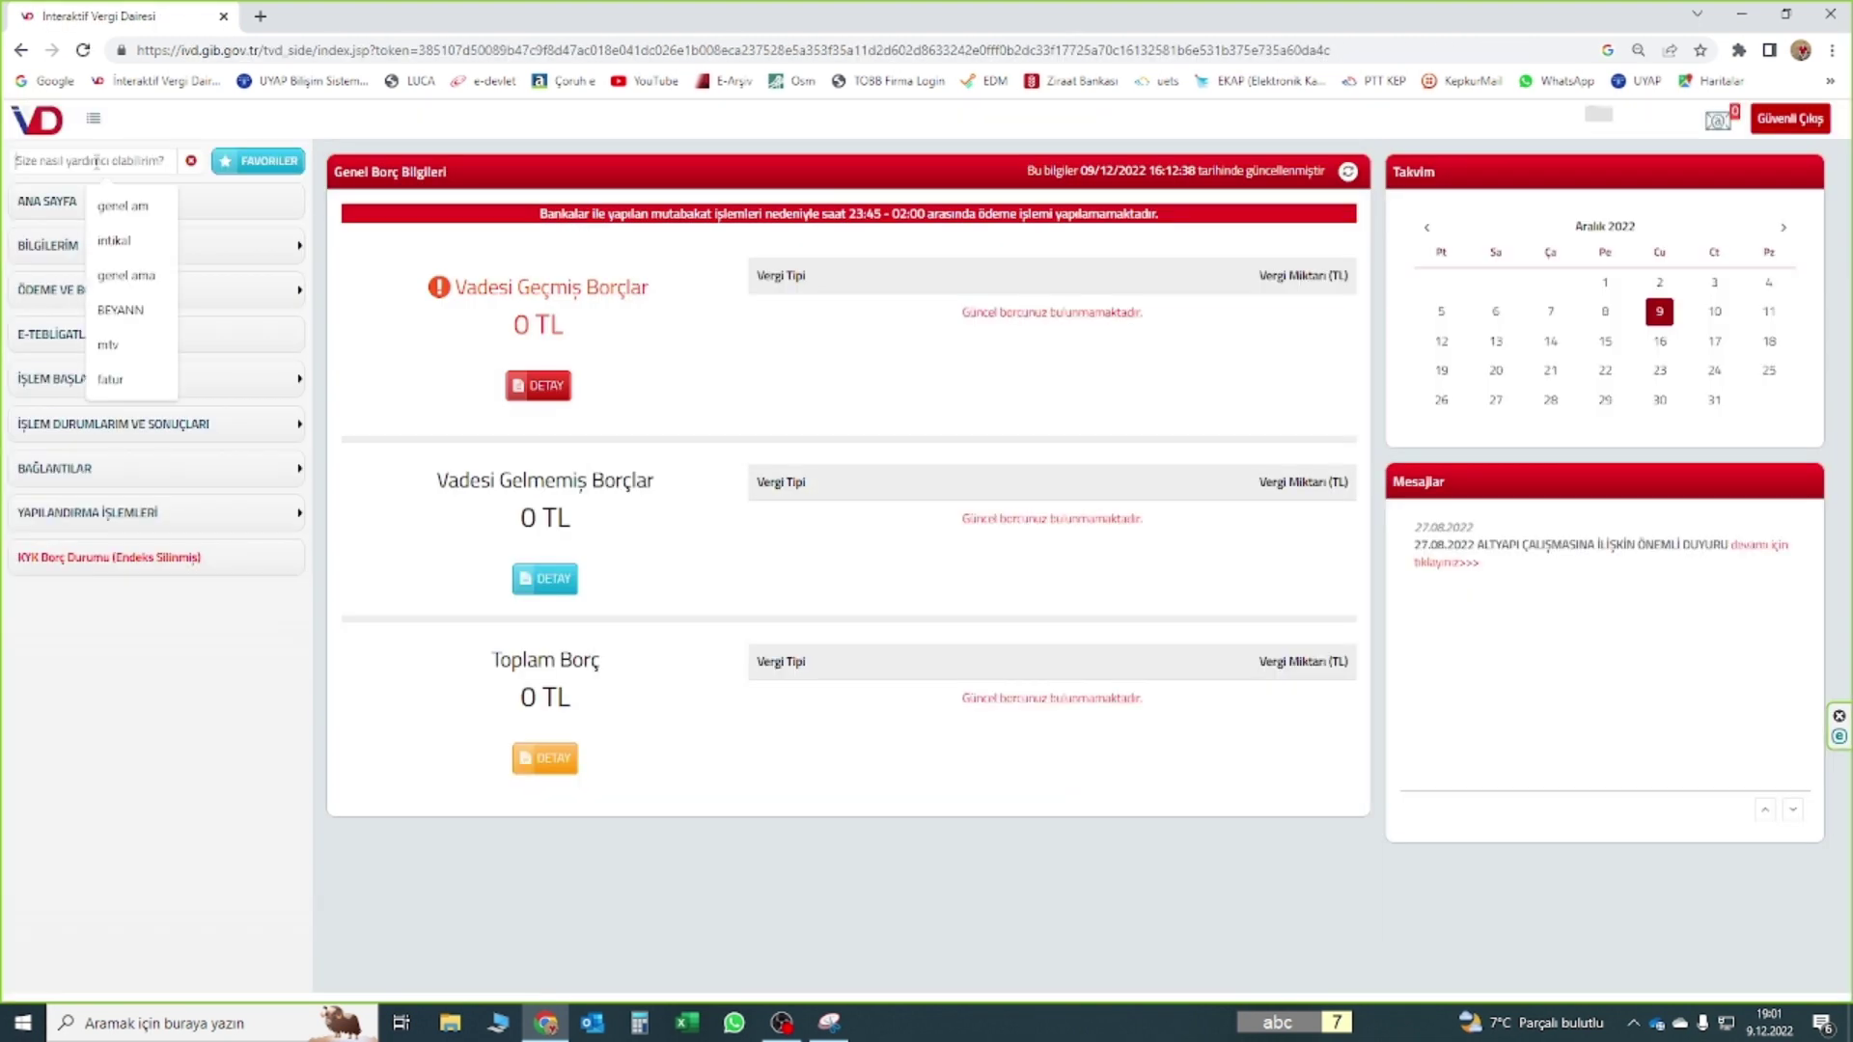
# Search the sidebar for 'istis' and open the Sosyal İçerik Üreticiliği İstisna Belgesi Talebi Dilekçesi
pyautogui.write('istis')
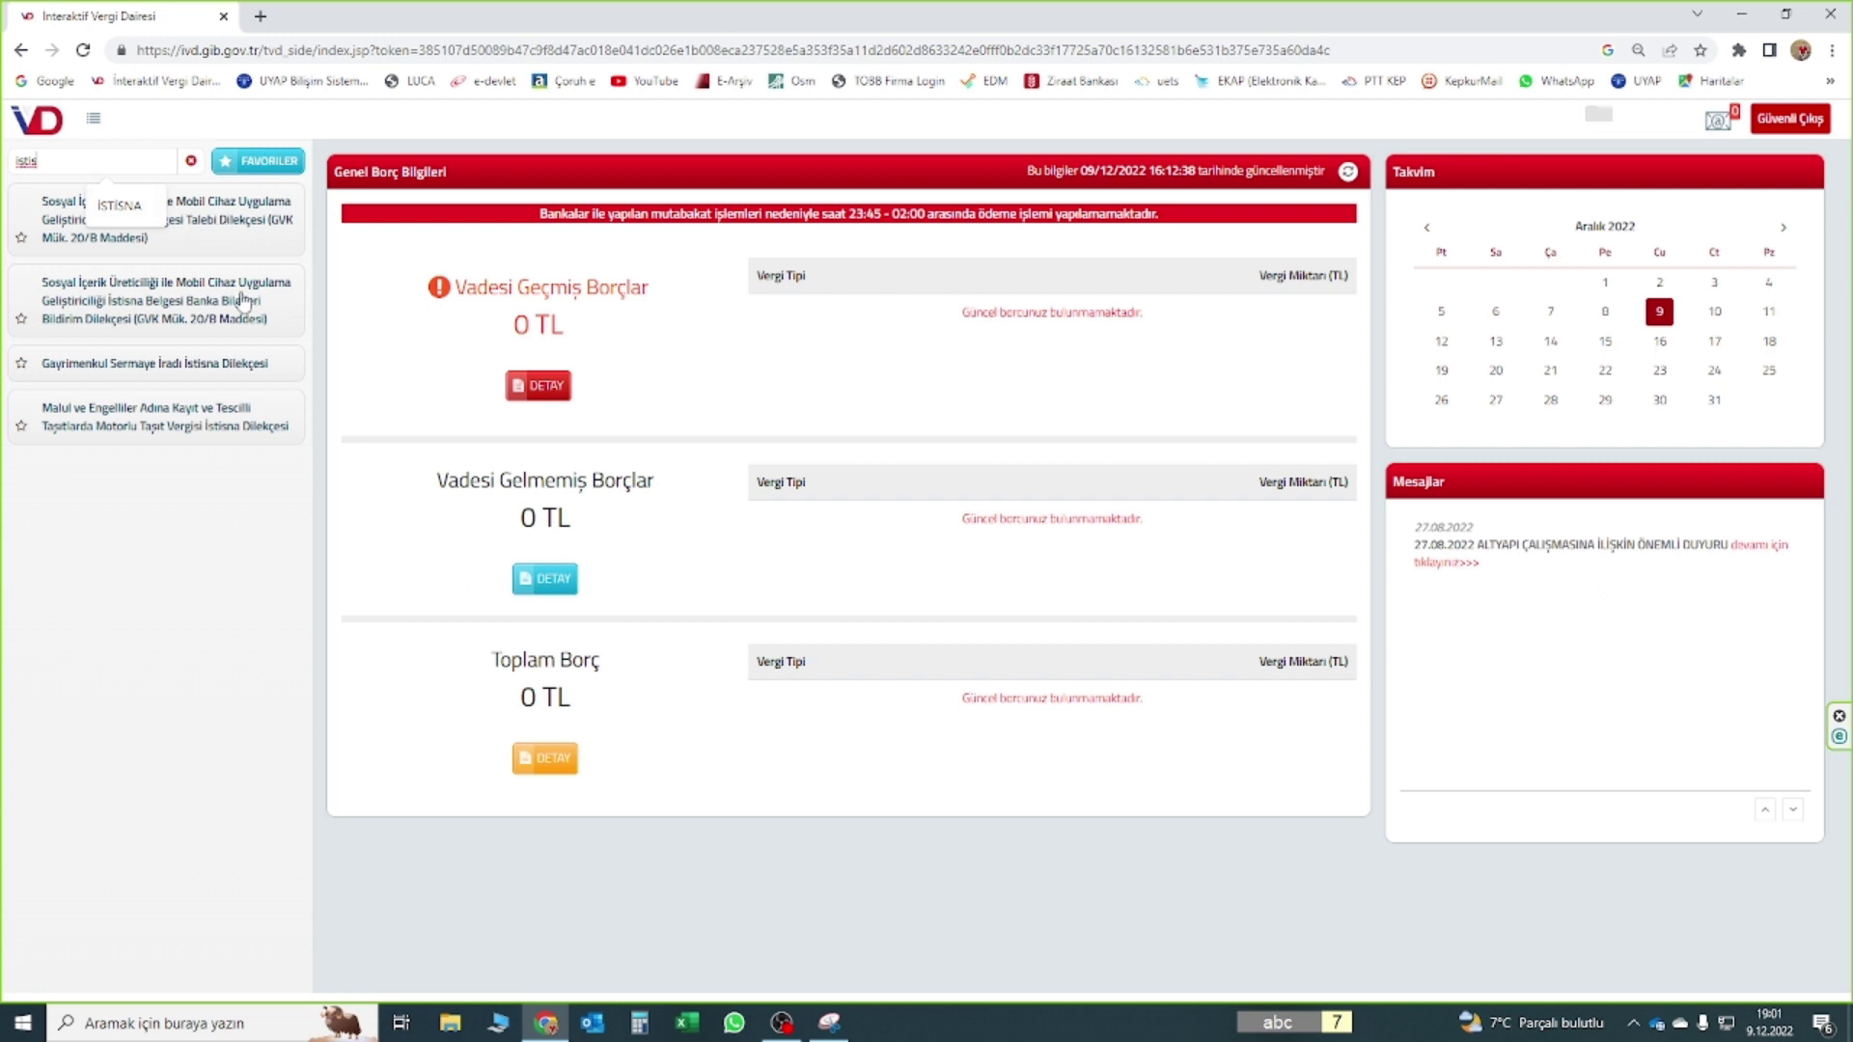
pyautogui.click(254, 571)
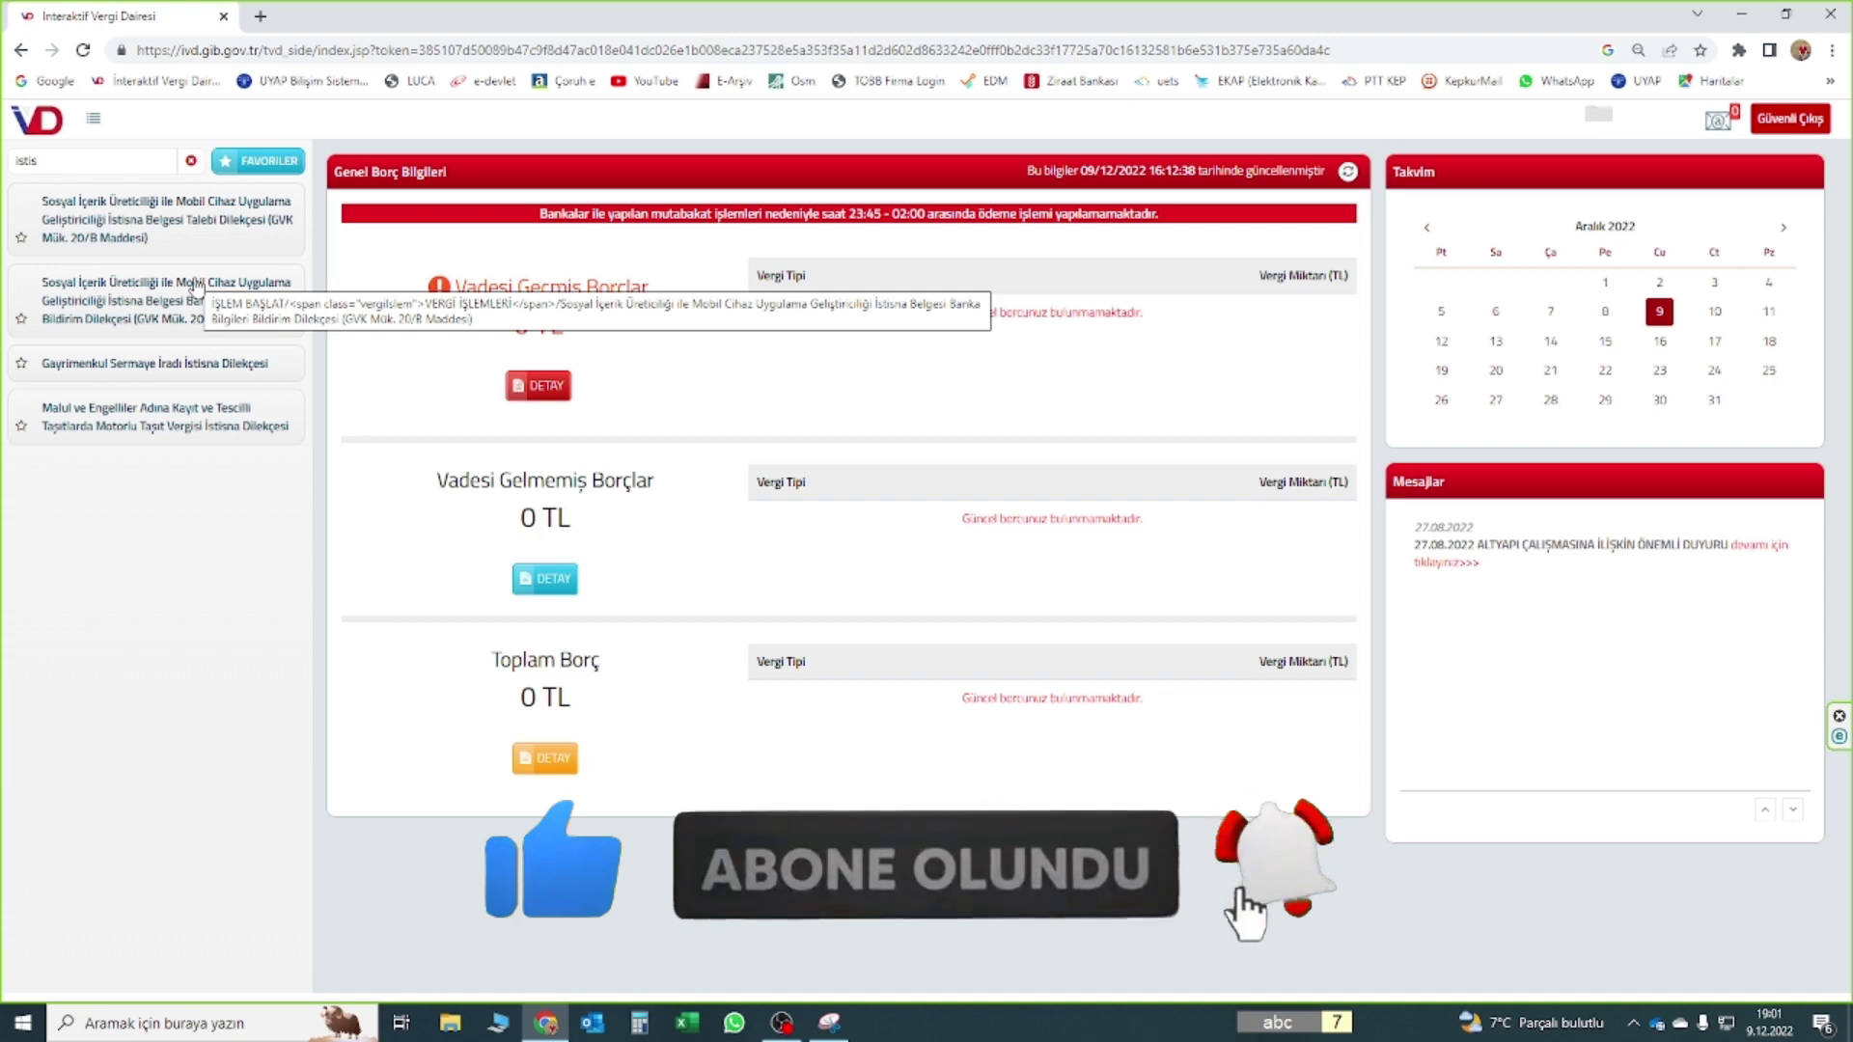
pyautogui.click(185, 207)
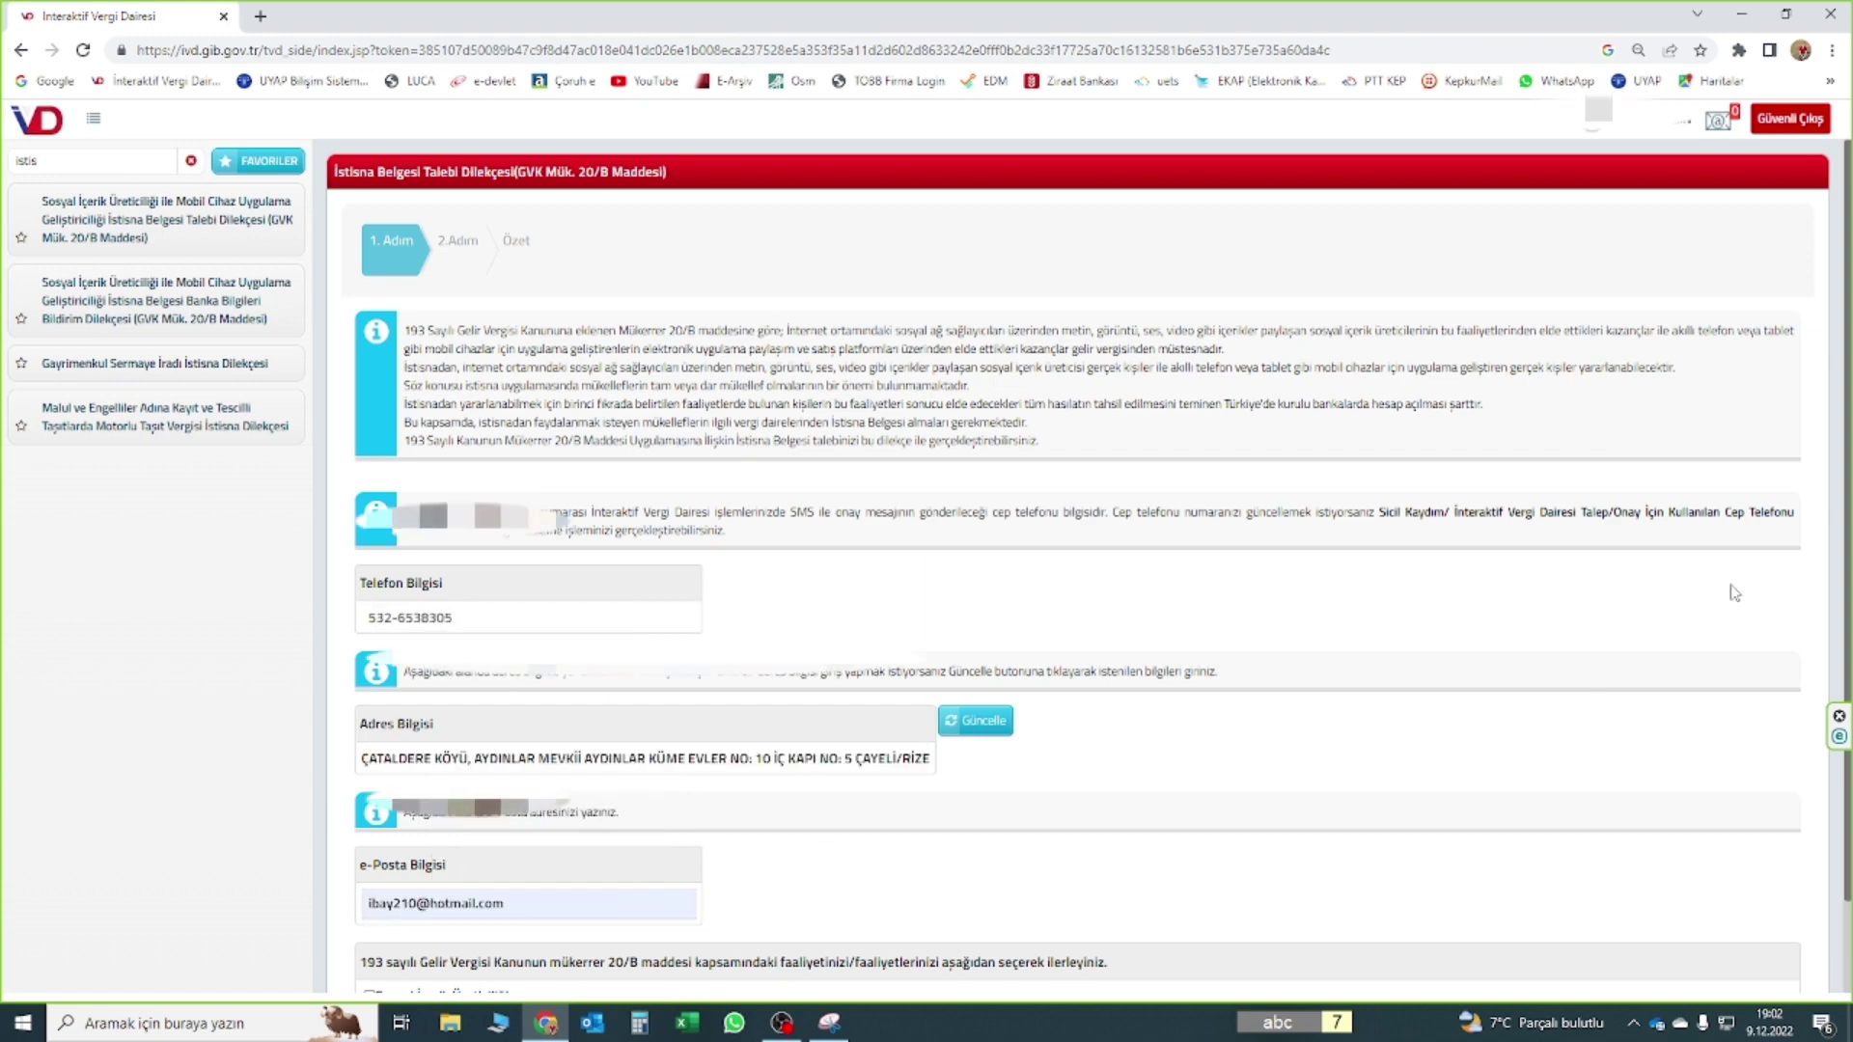
# Tick only Sosyal İçerik Üreticiliği, leave mobile app development unticked, and continue to step 2
pyautogui.scroll(-1, 1536, 683)
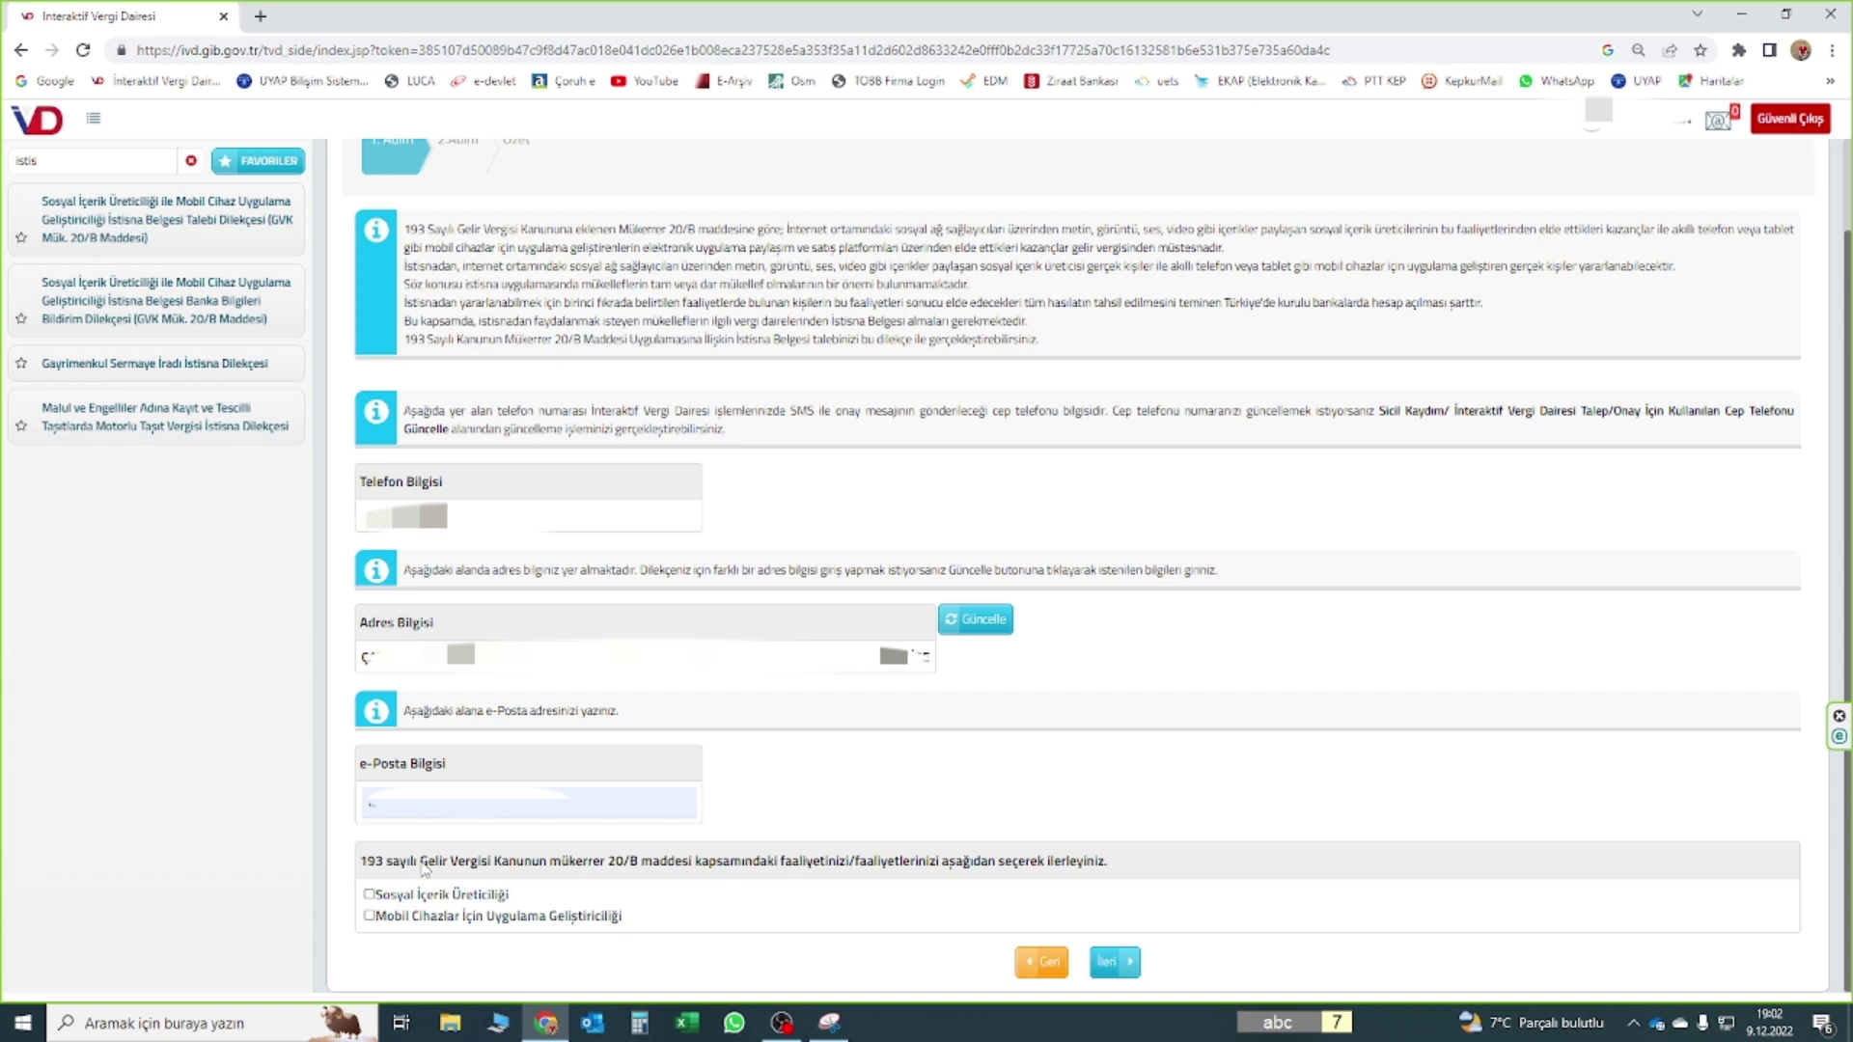
pyautogui.moveTo(397, 899); pyautogui.dragTo(479, 897)
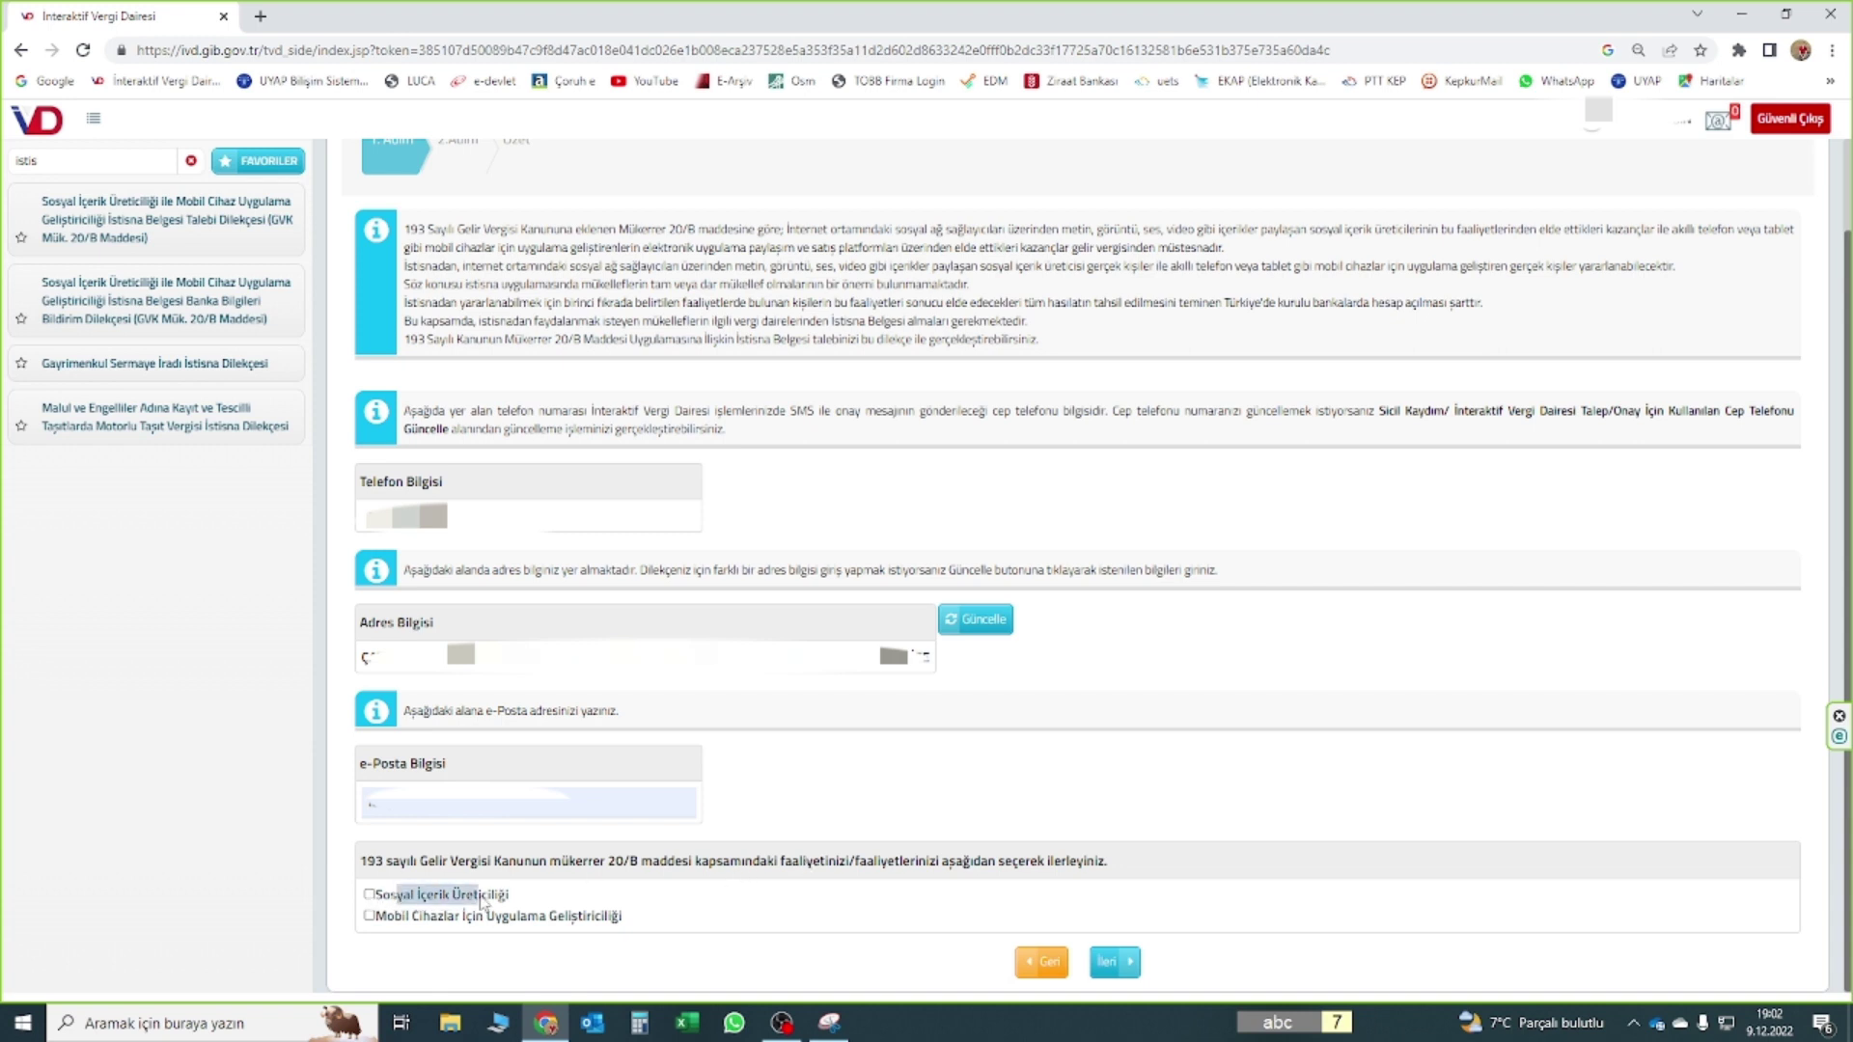
pyautogui.click(391, 898)
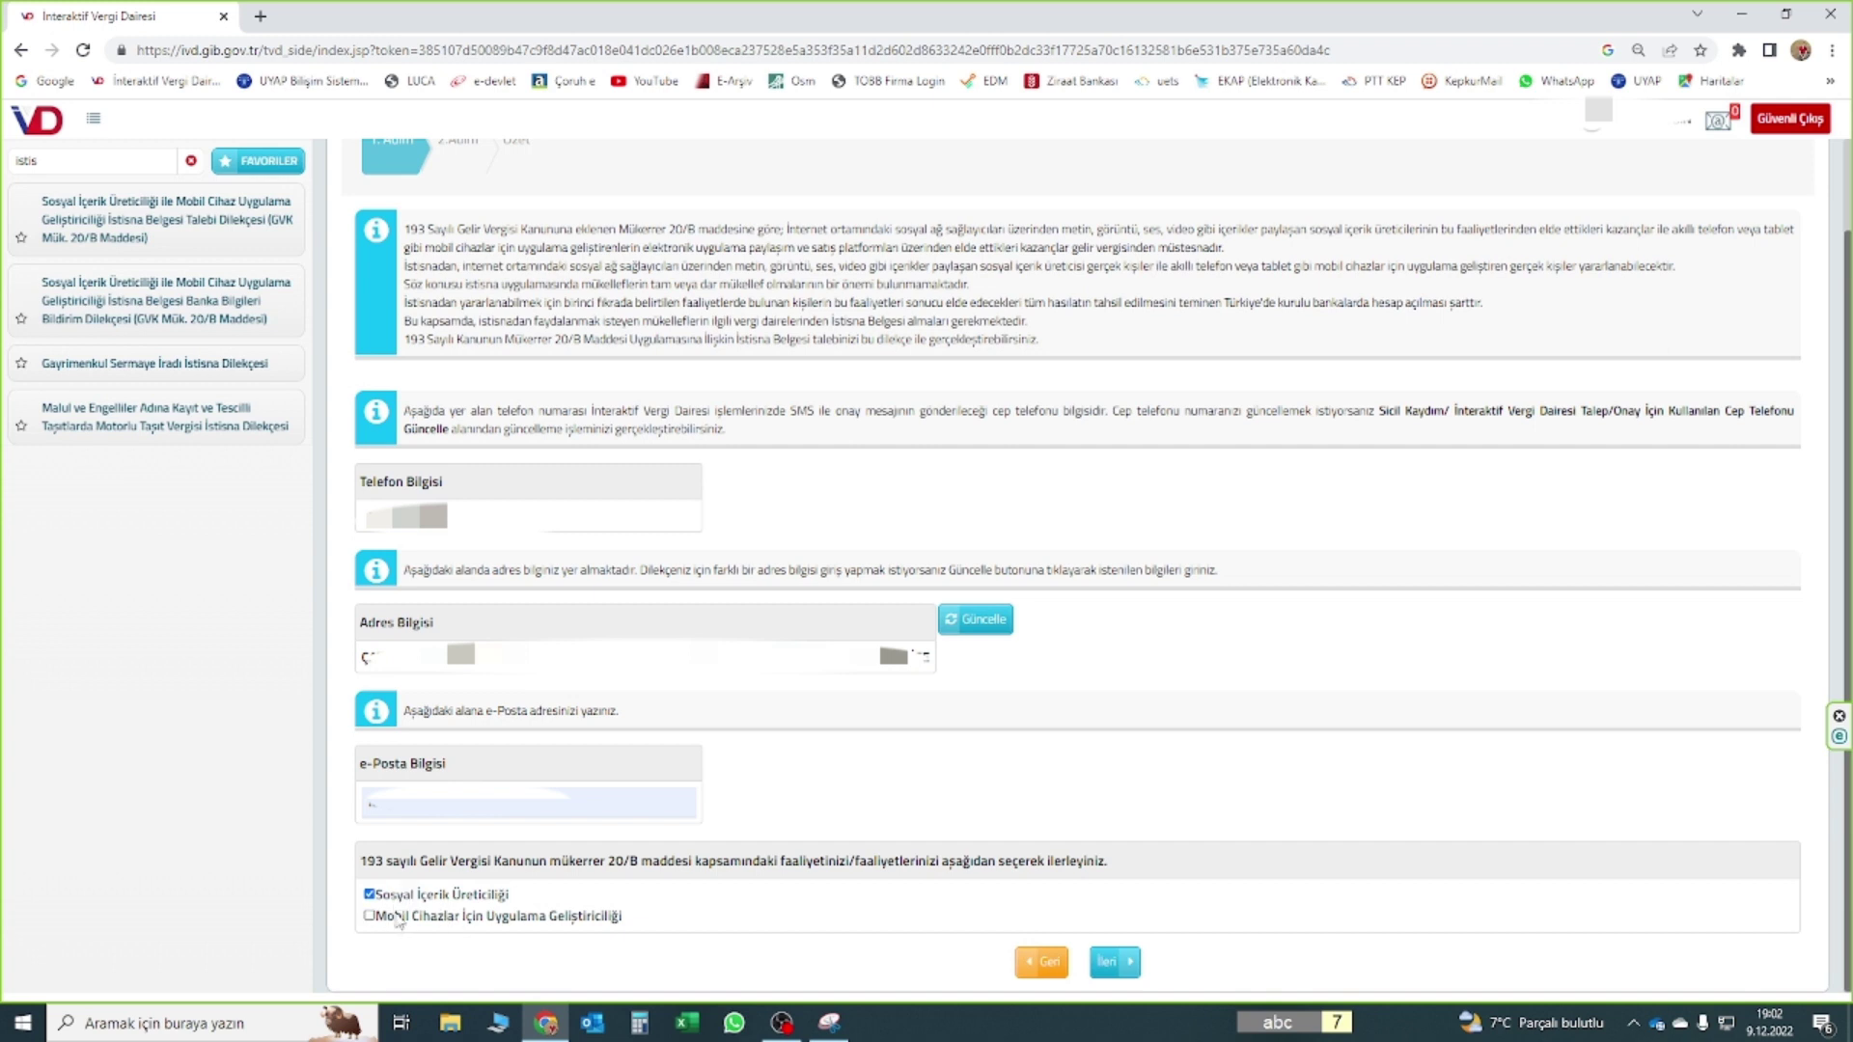
pyautogui.click(397, 918)
pyautogui.click(384, 916)
pyautogui.click(1106, 962)
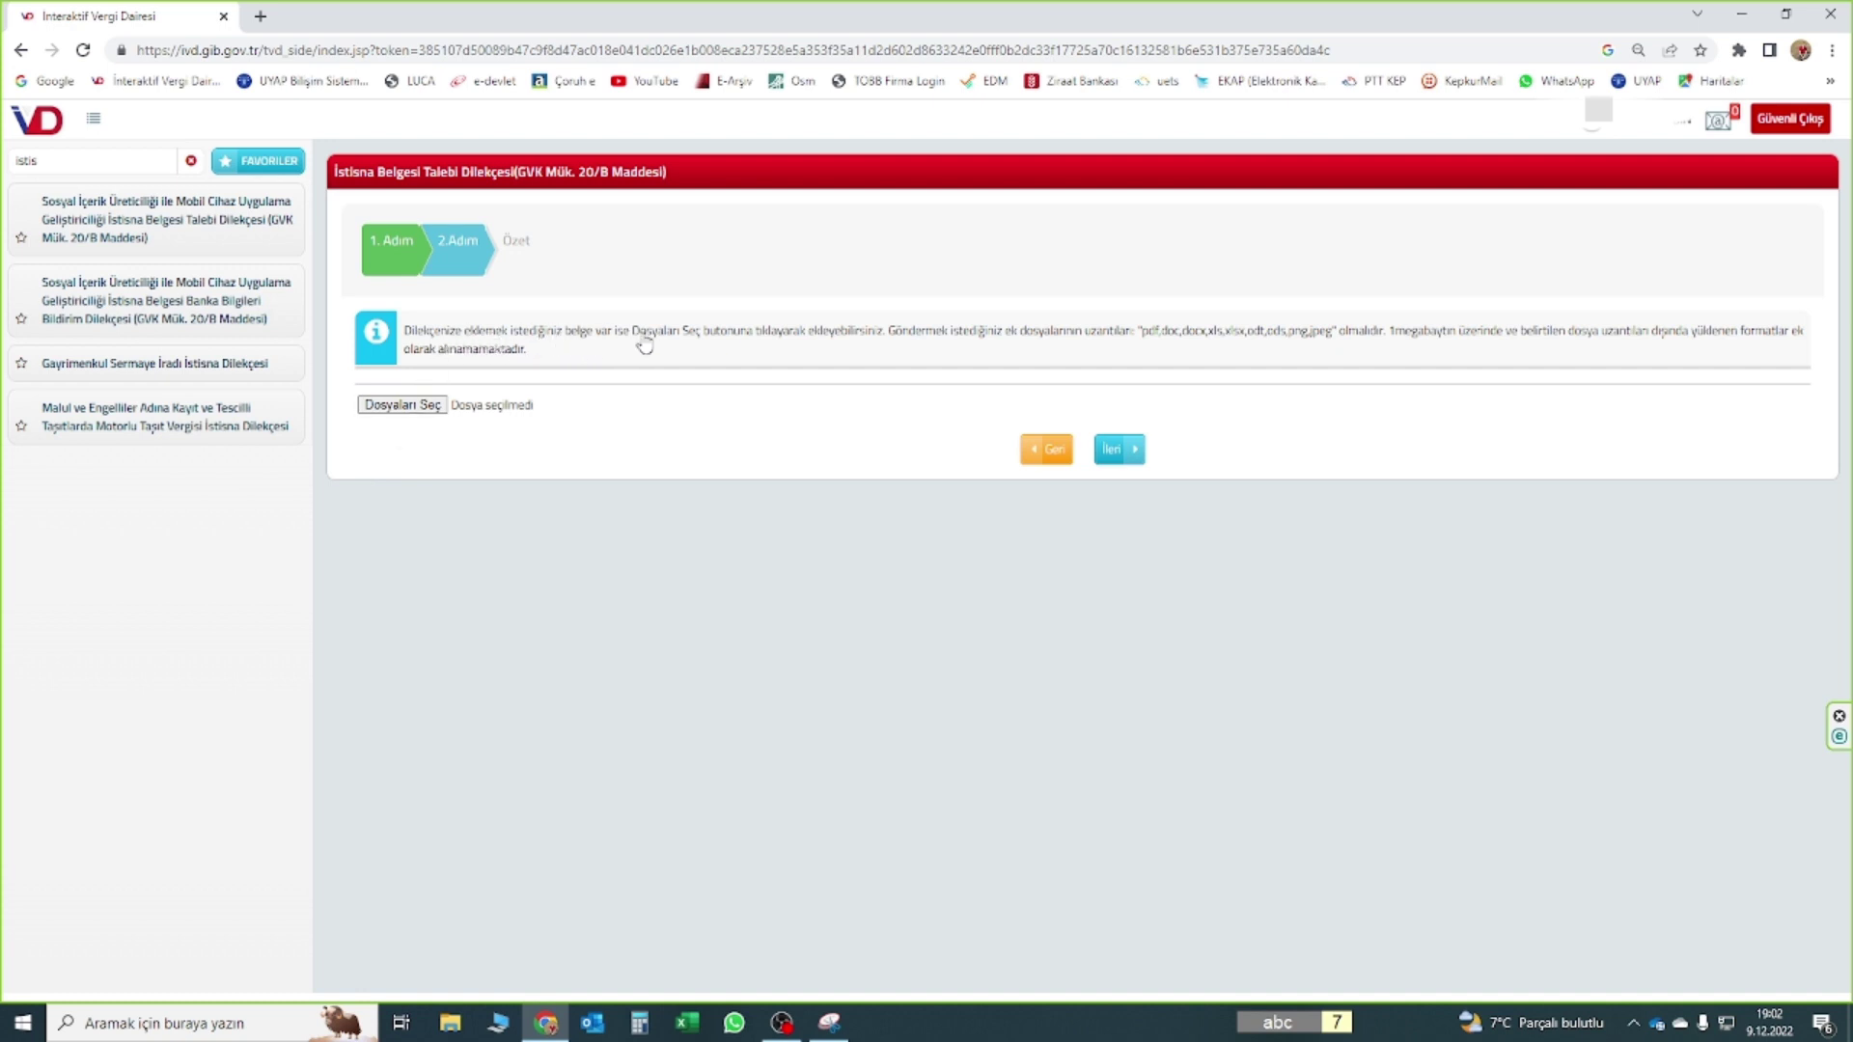
# Attach a supporting document with Dosyaları Seç and advance to the Özet summary step
pyautogui.click(400, 405)
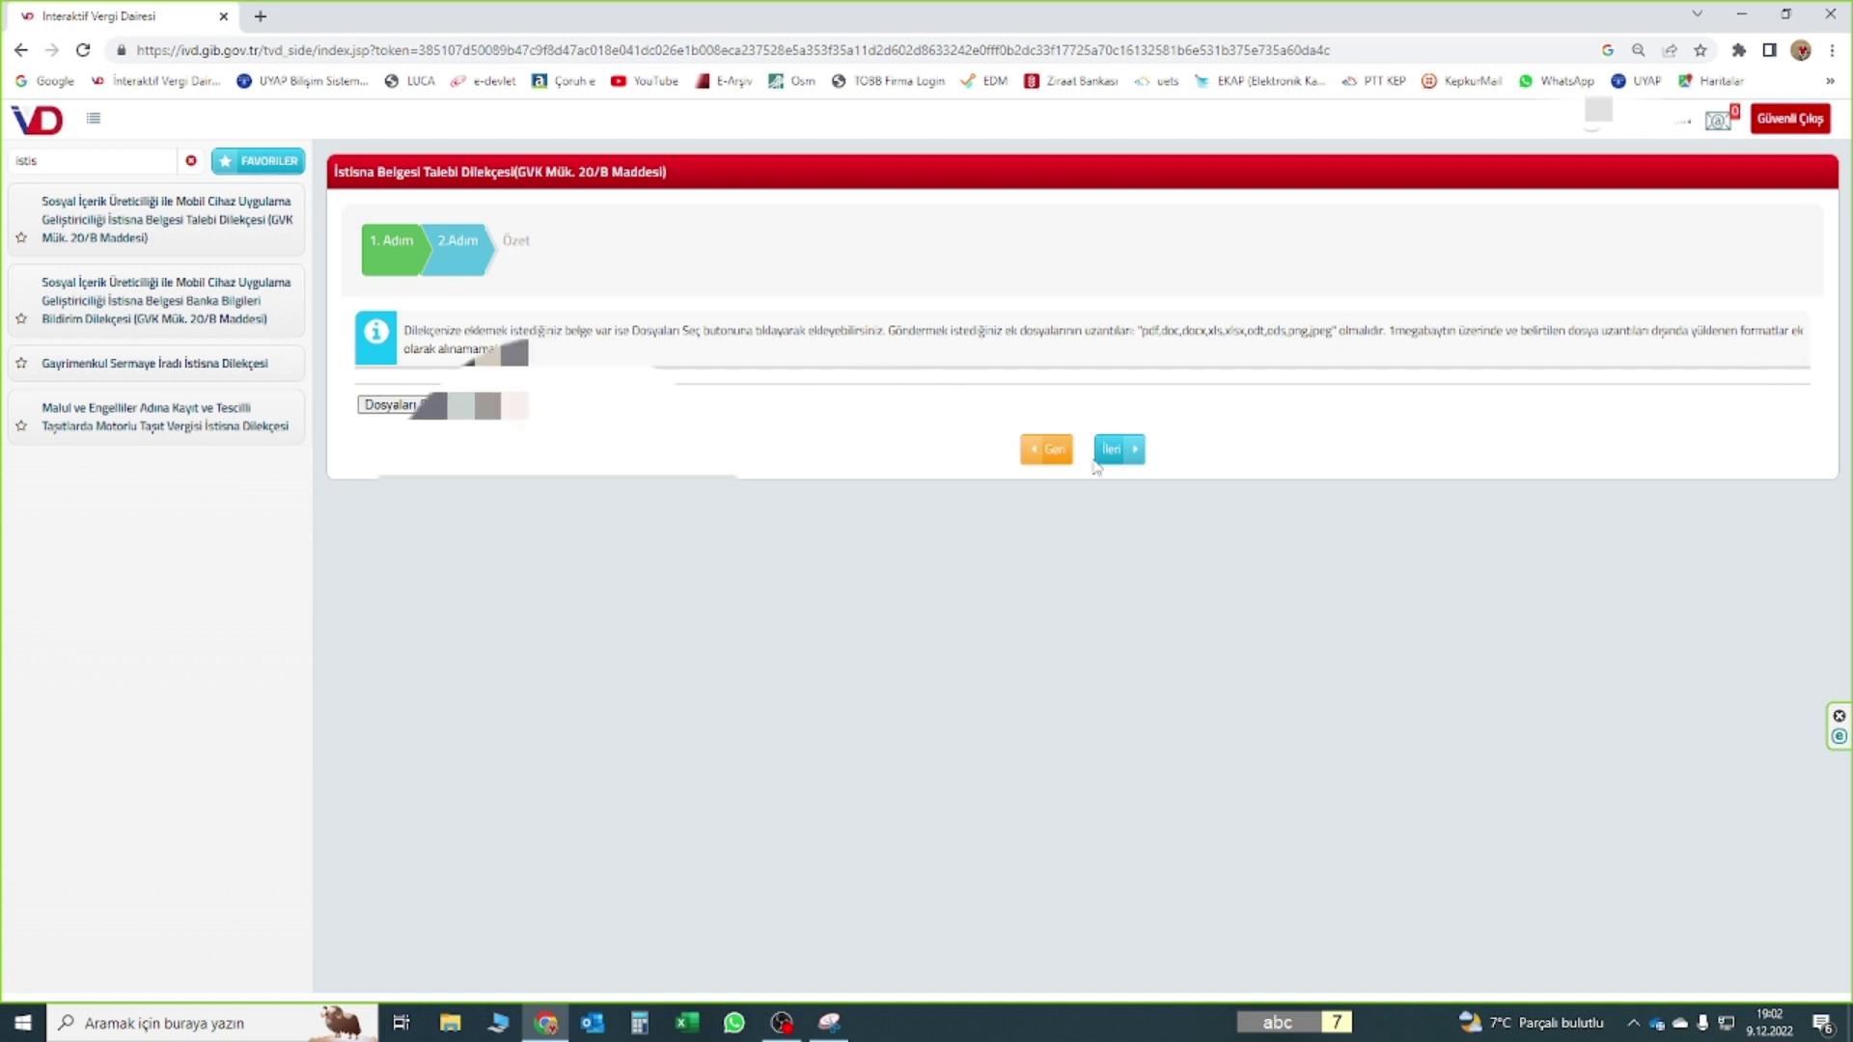
pyautogui.click(1112, 451)
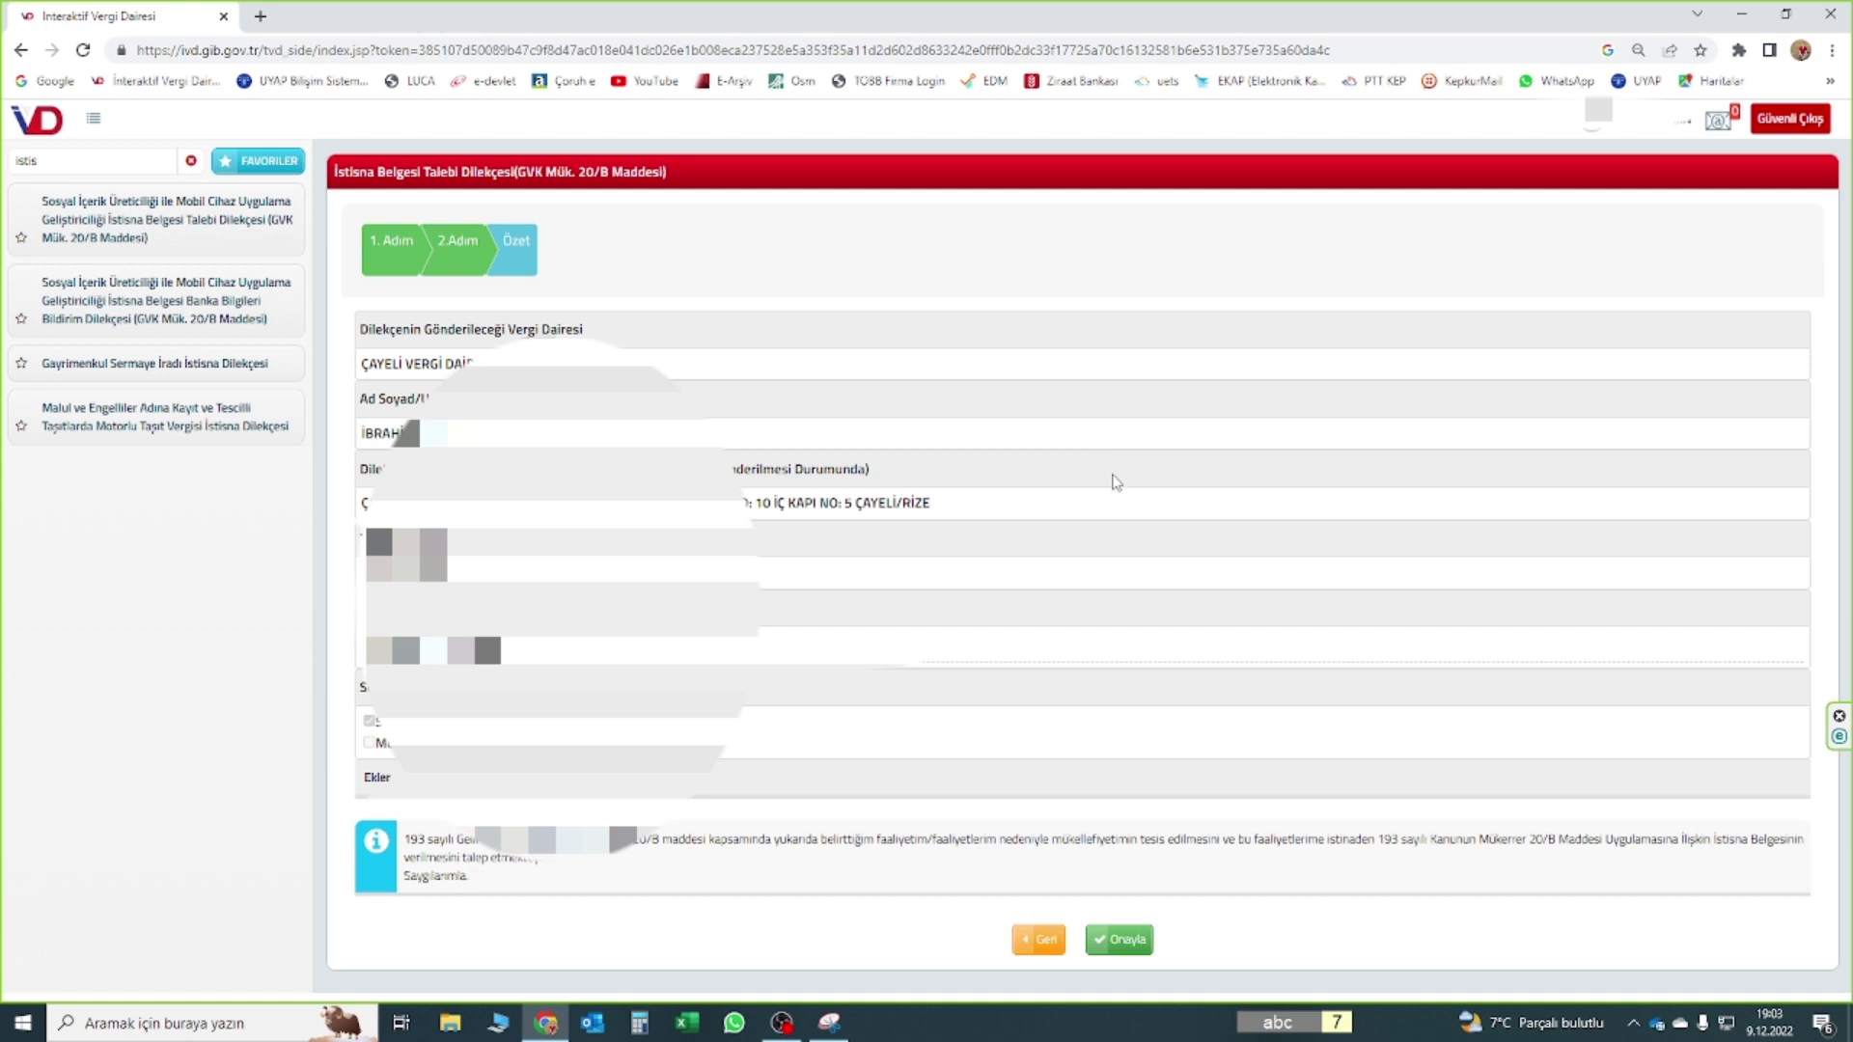
# Approve the petition, confirm with Evet, and verify it with the SMS code; decline saving the password
pyautogui.click(1119, 938)
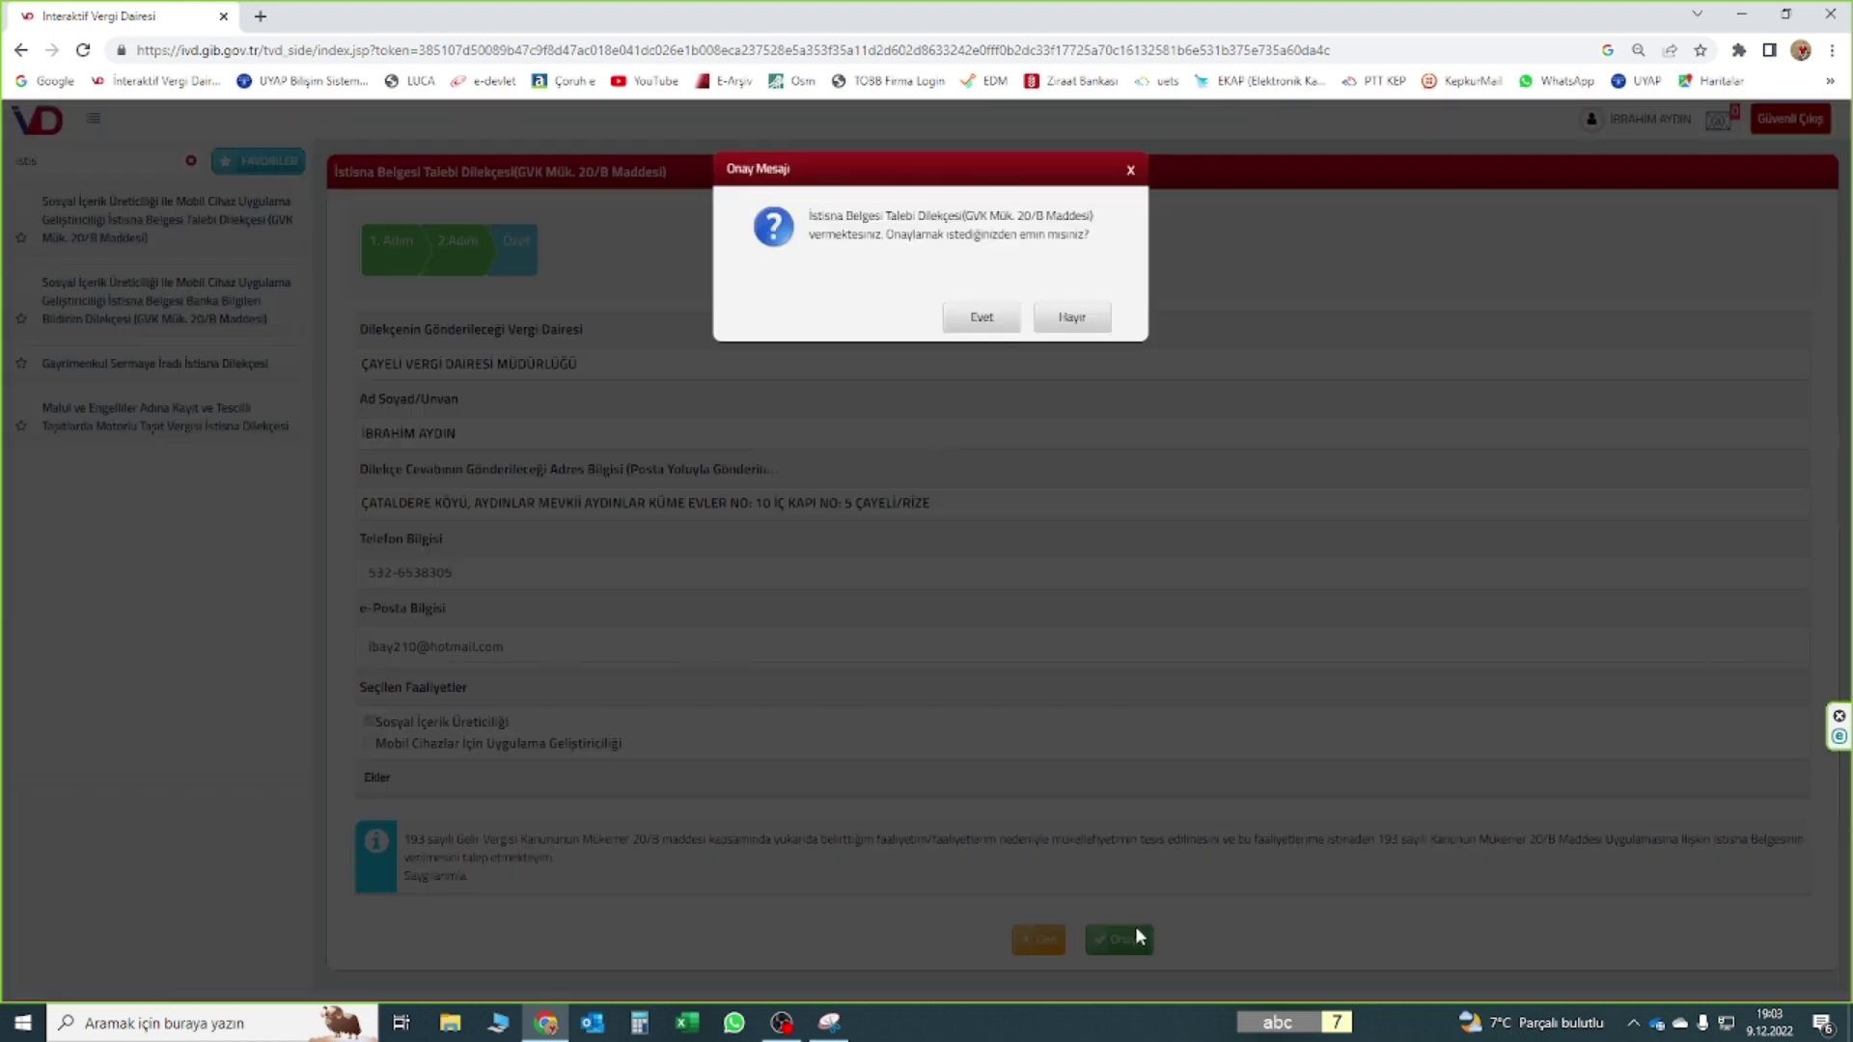
pyautogui.click(980, 318)
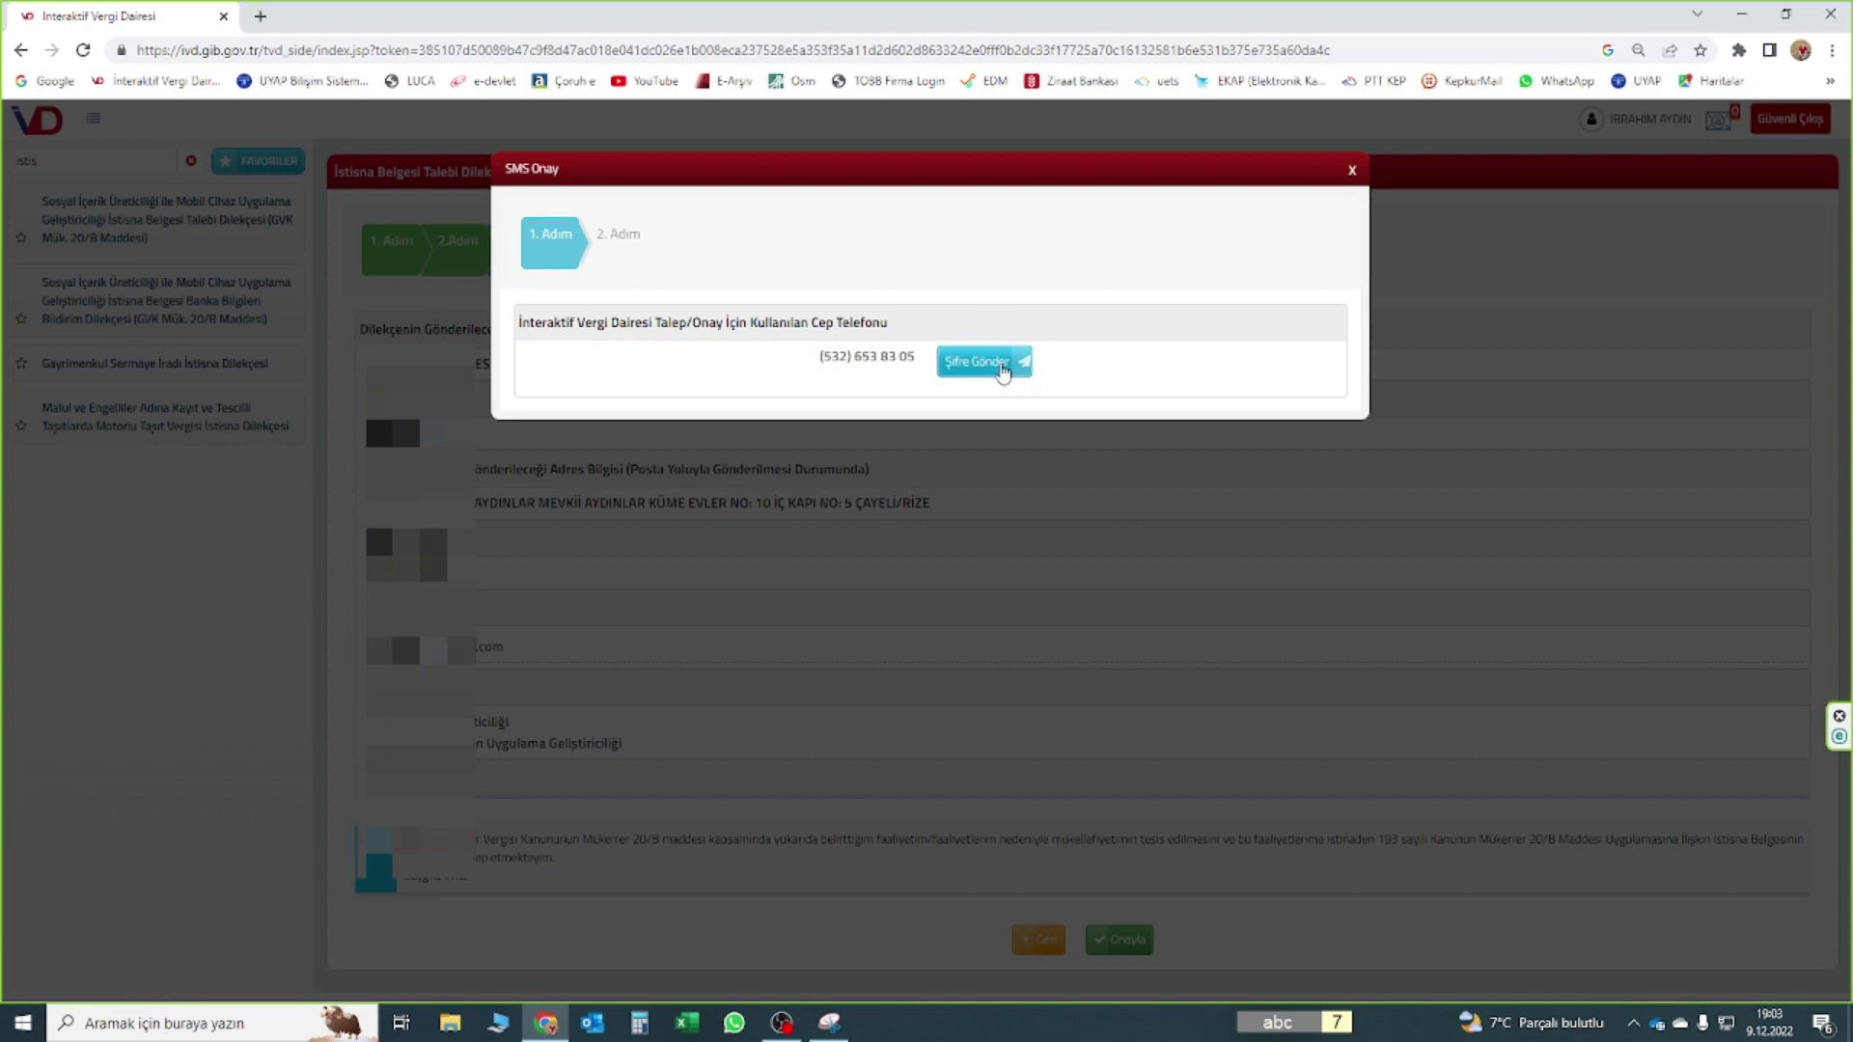
pyautogui.click(1004, 371)
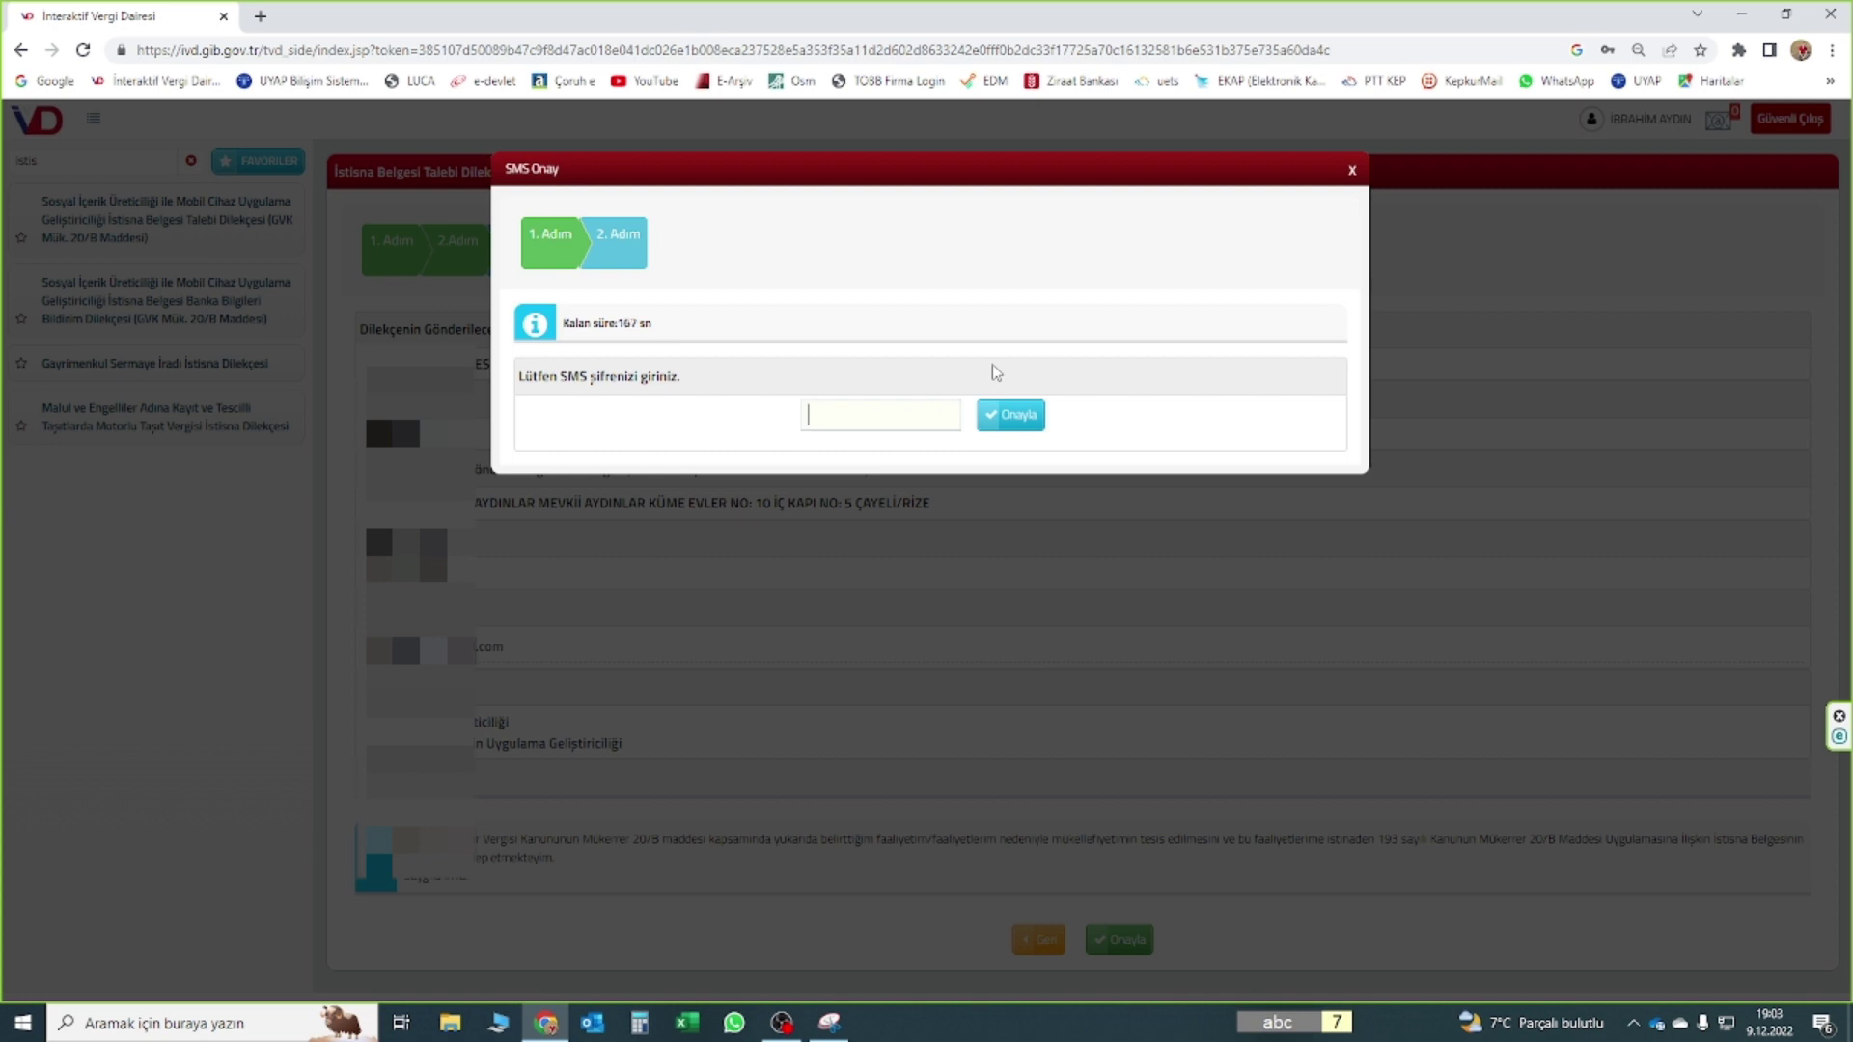
pyautogui.write('123456')
pyautogui.click(1011, 425)
pyautogui.click(1670, 332)
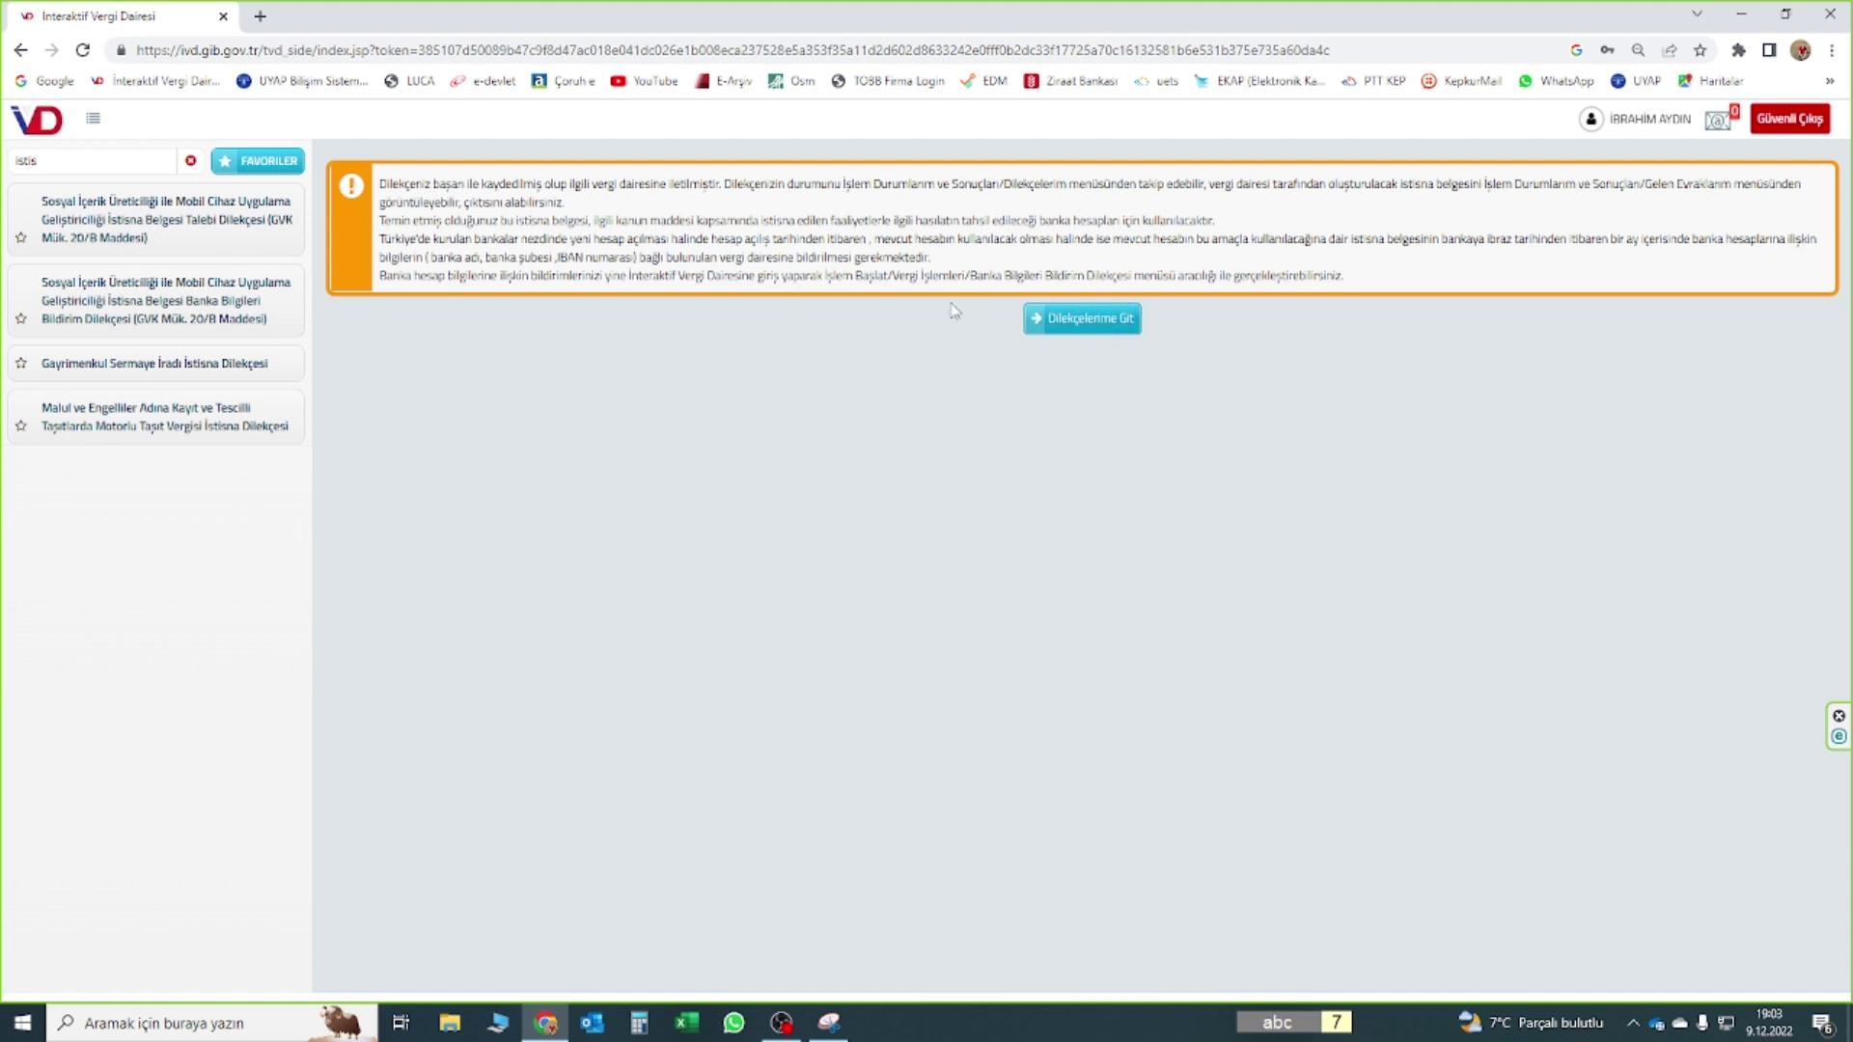
# Clear the sidebar search, search 'dilekçe', and open the Dilekçelerim page
pyautogui.click(191, 160)
pyautogui.click(246, 169)
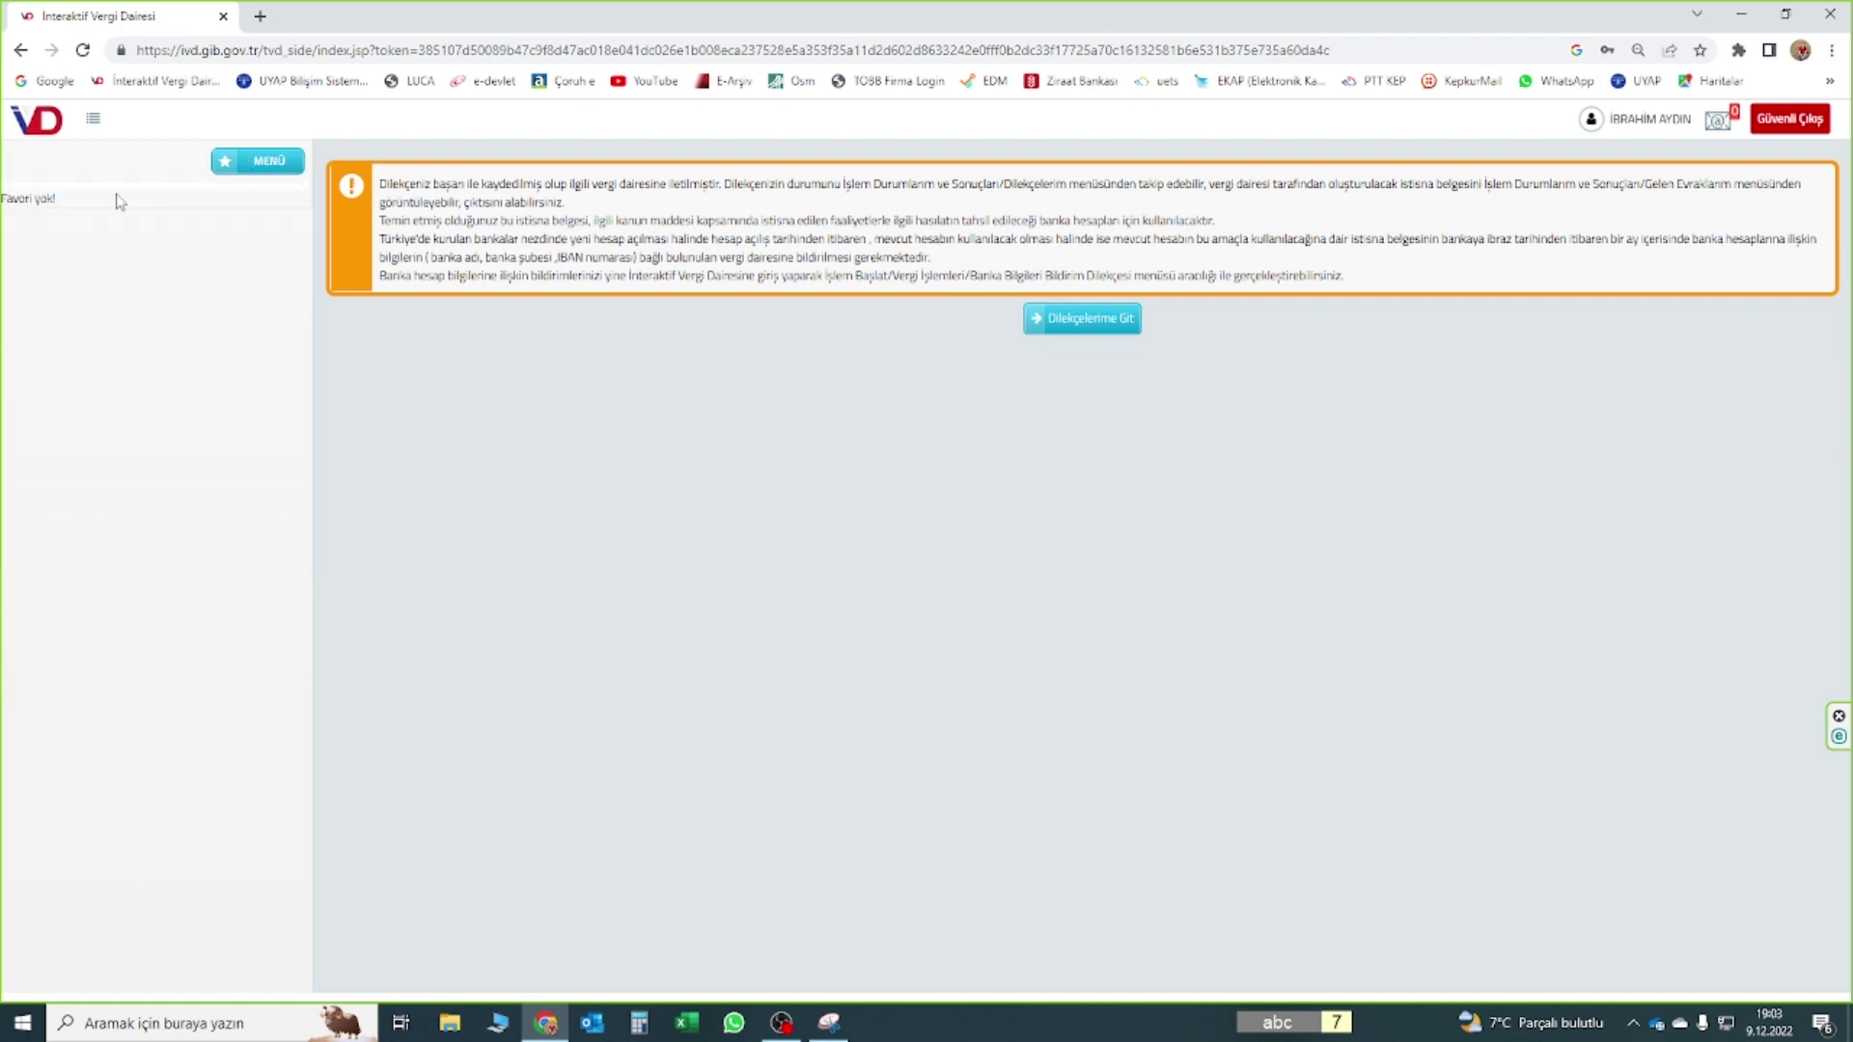
pyautogui.click(140, 166)
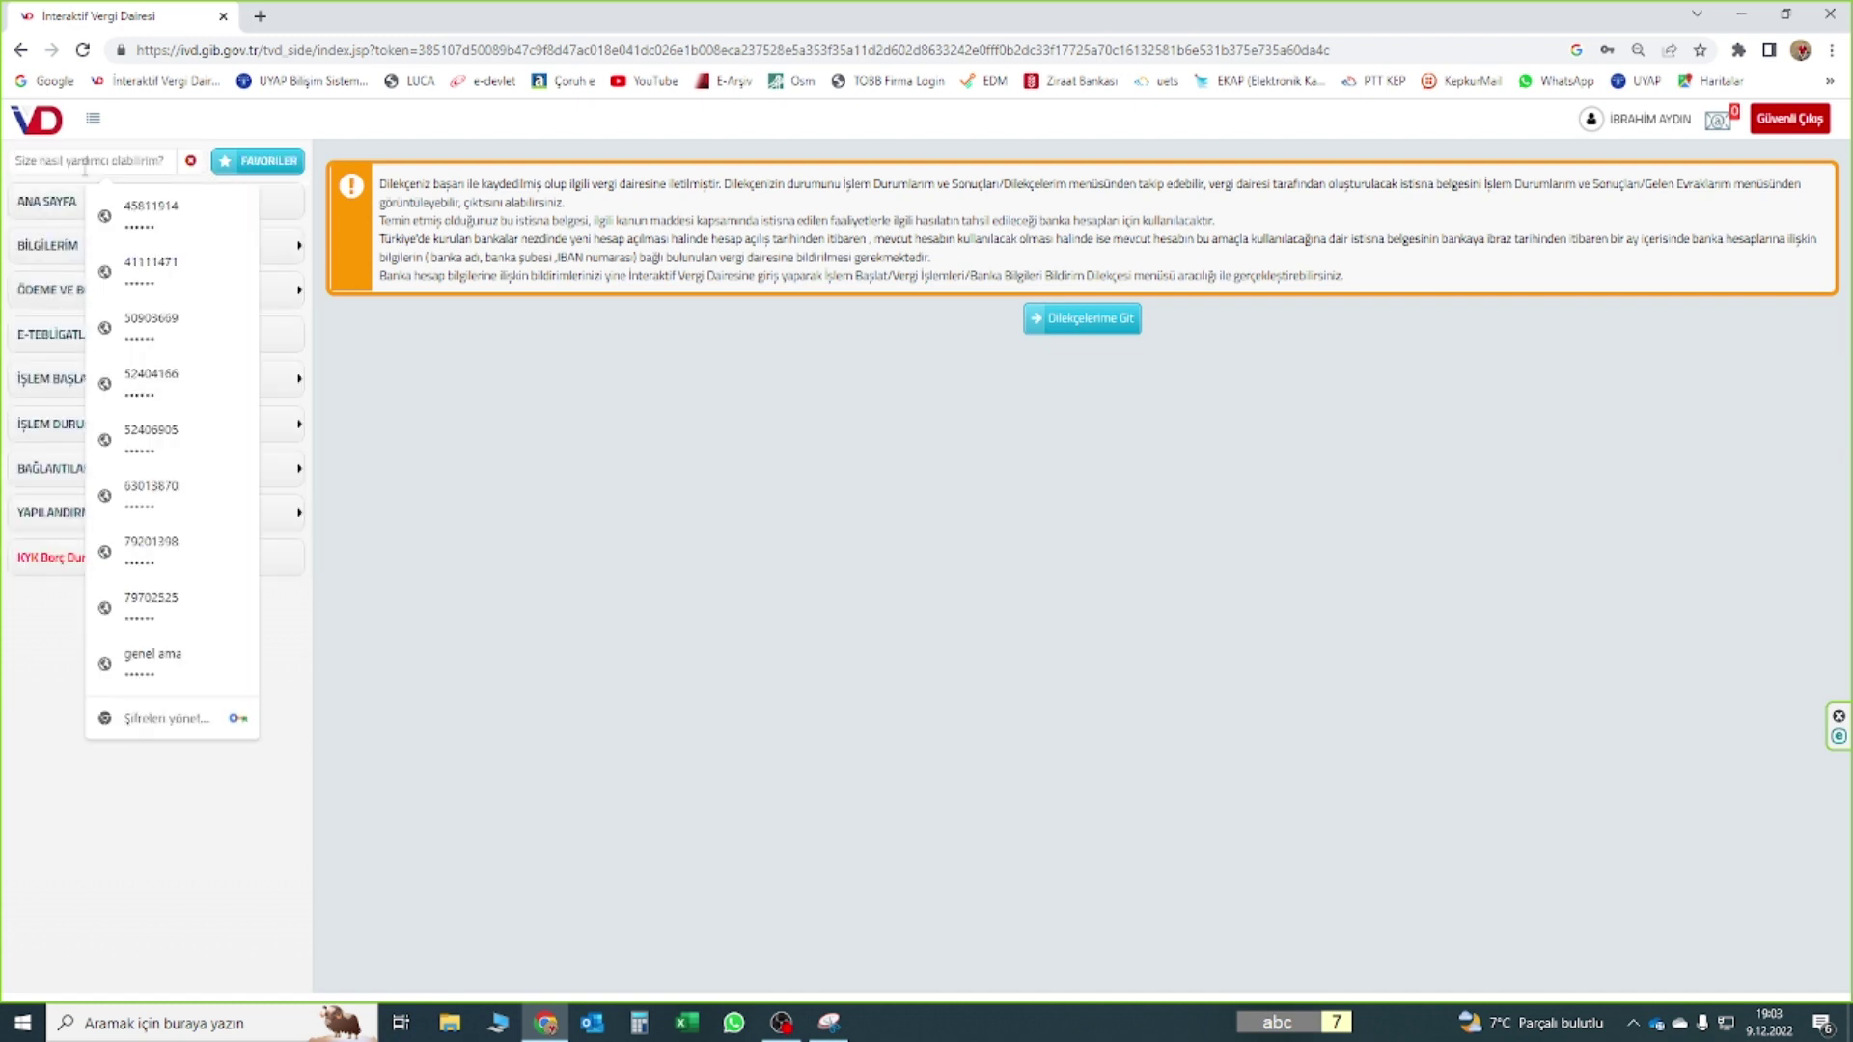
pyautogui.write('dilekçe')
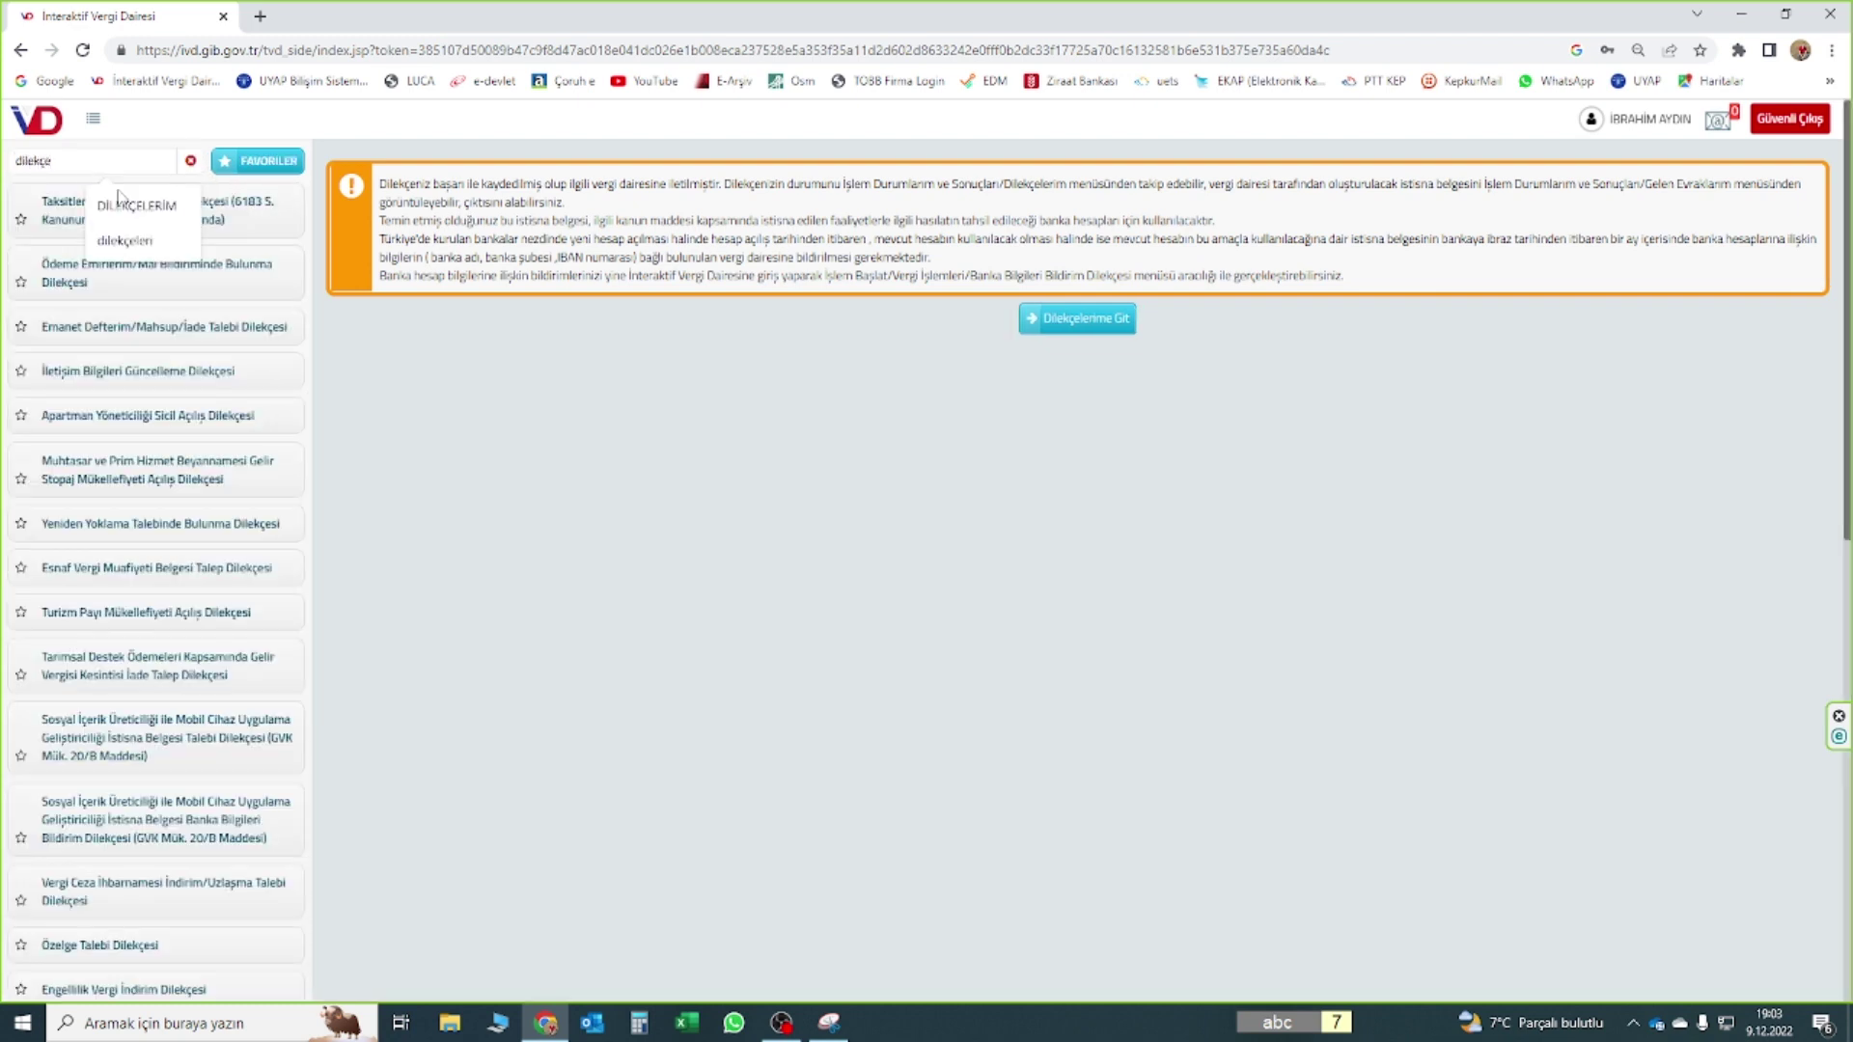
pyautogui.click(118, 202)
pyautogui.click(75, 203)
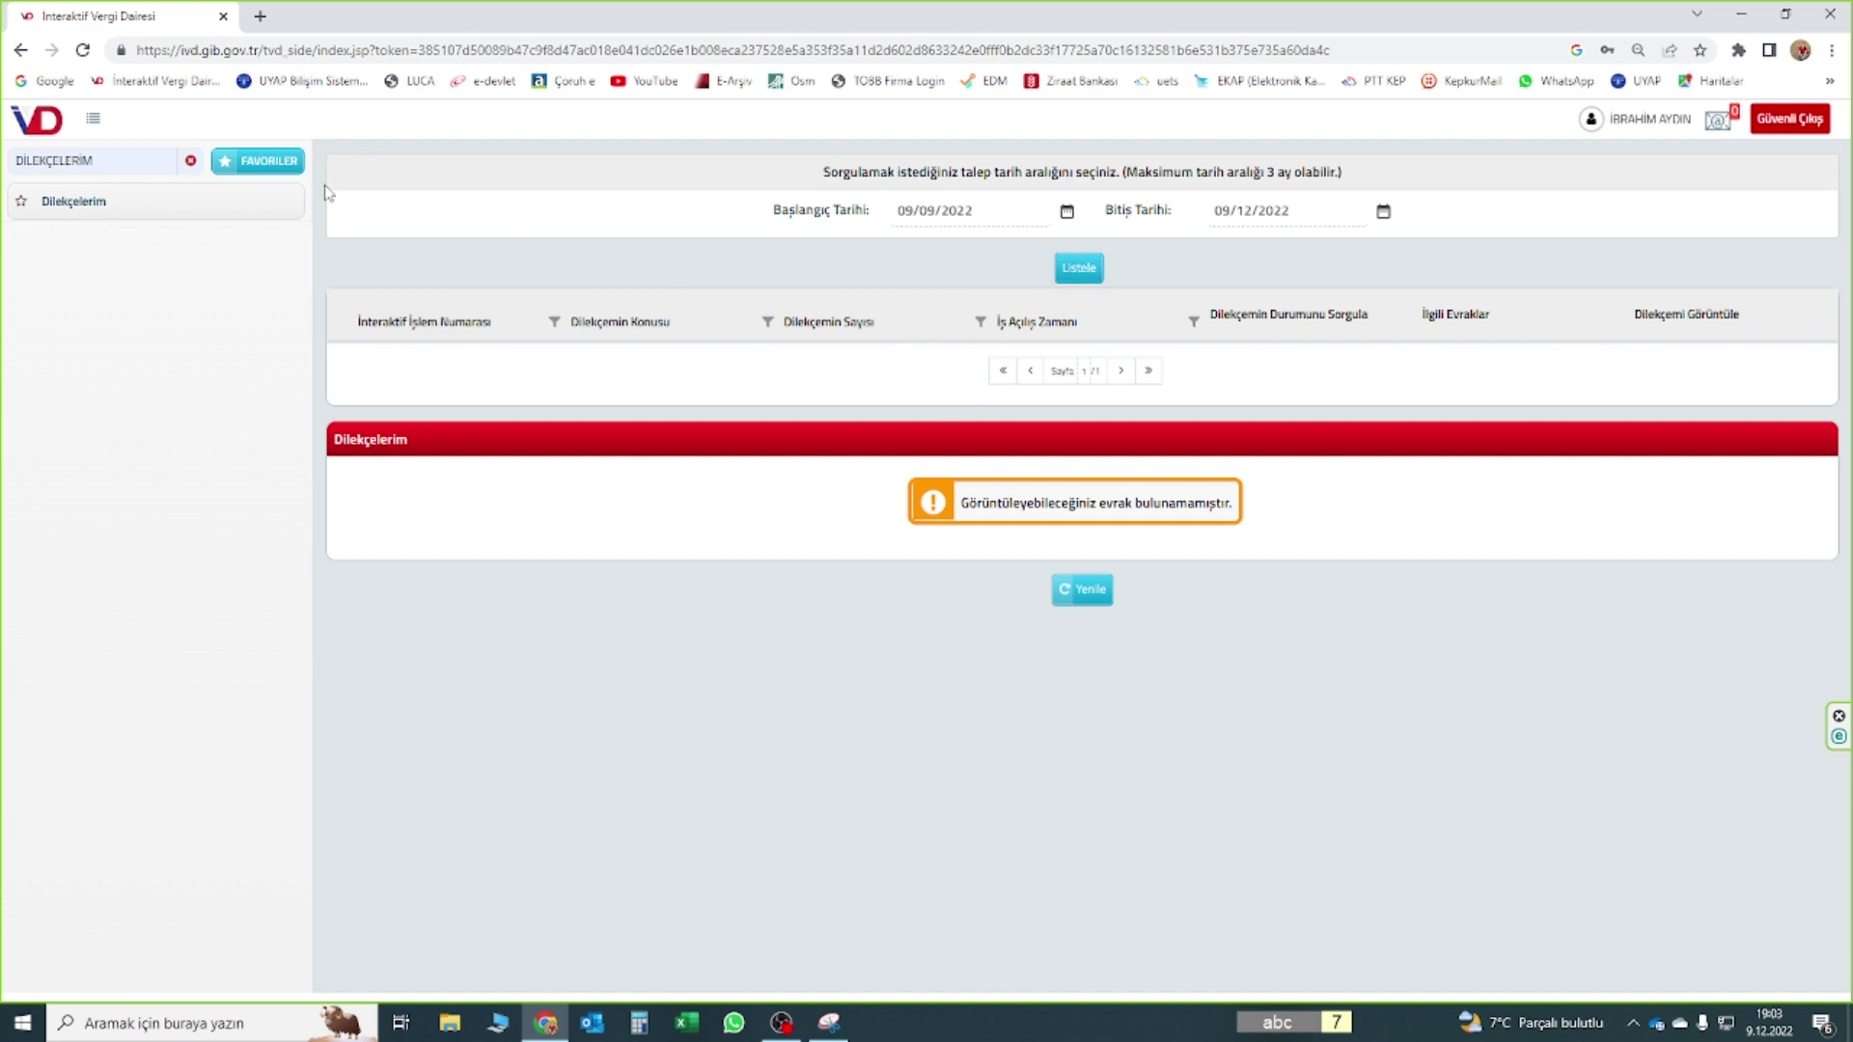
# List the petitions submitted in the selected date range on Dilekçelerim
pyautogui.click(1075, 268)
pyautogui.click(1067, 213)
pyautogui.click(94, 204)
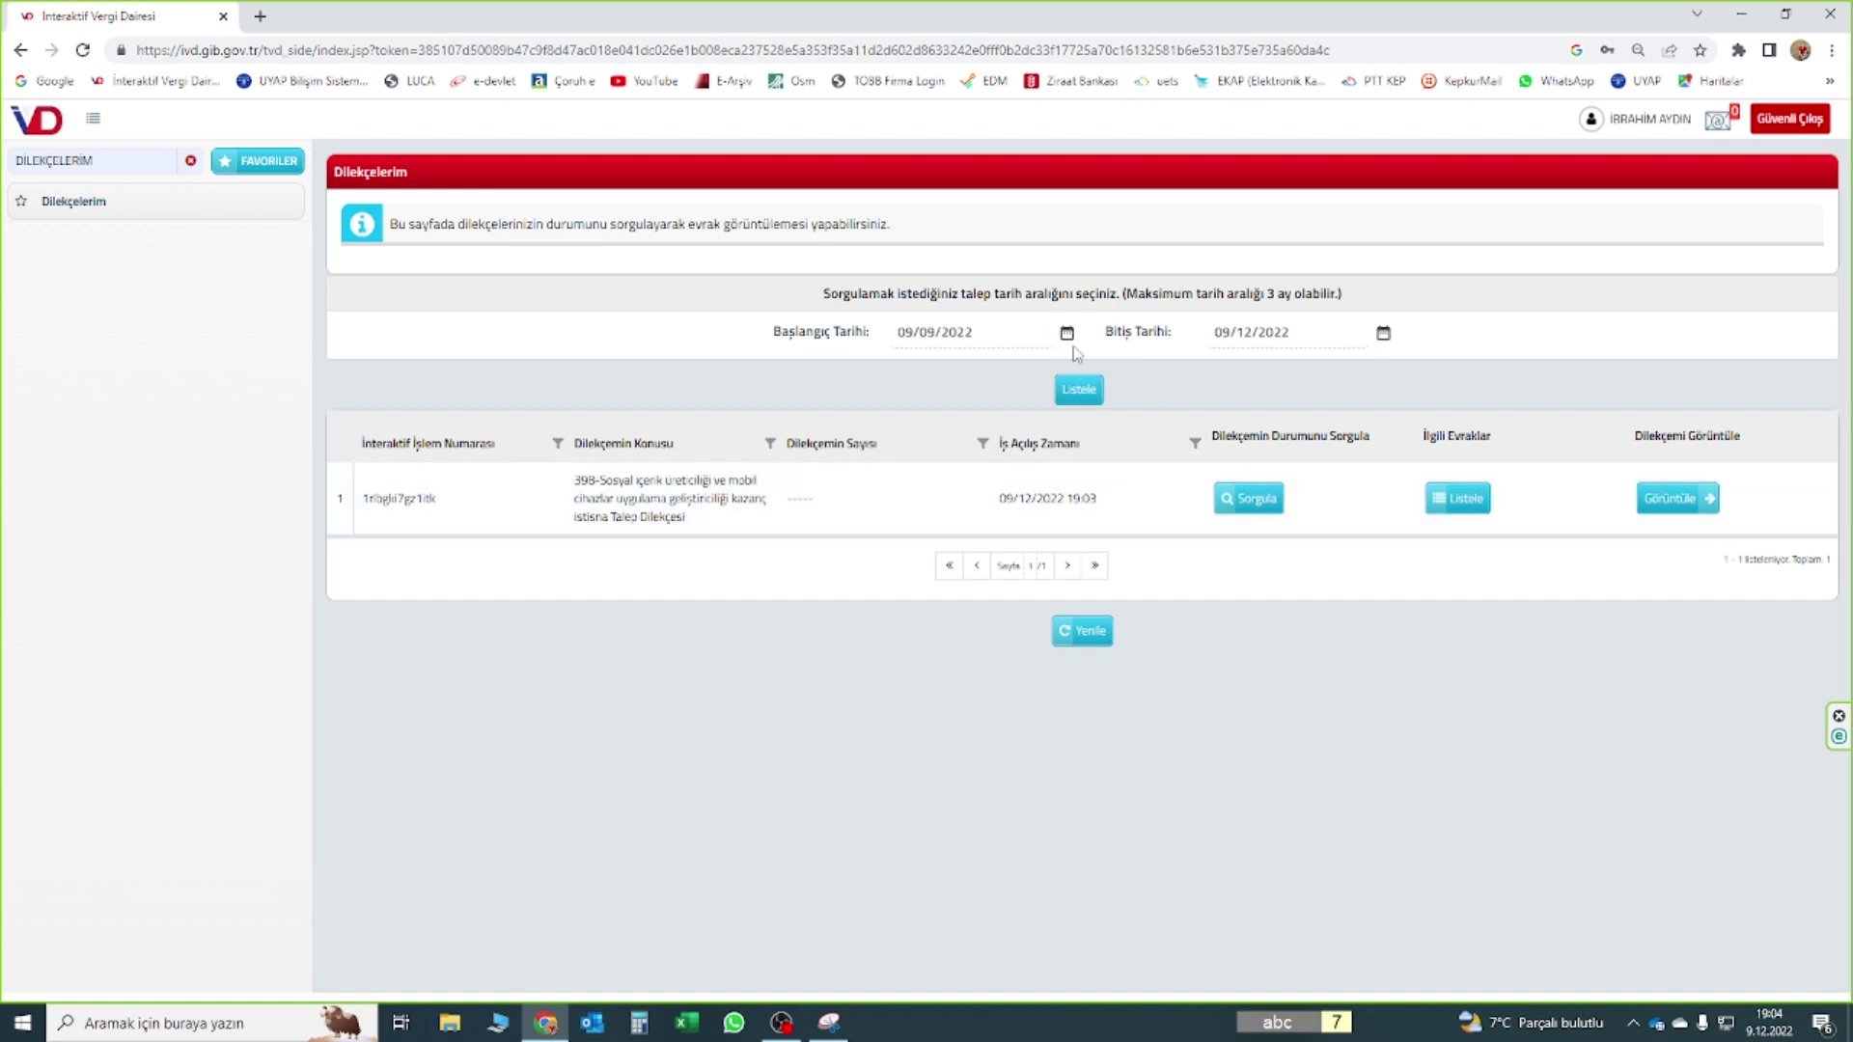
# Open the submitted exemption petition's related document as a PDF in a new tab
pyautogui.moveTo(576, 480); pyautogui.dragTo(627, 525)
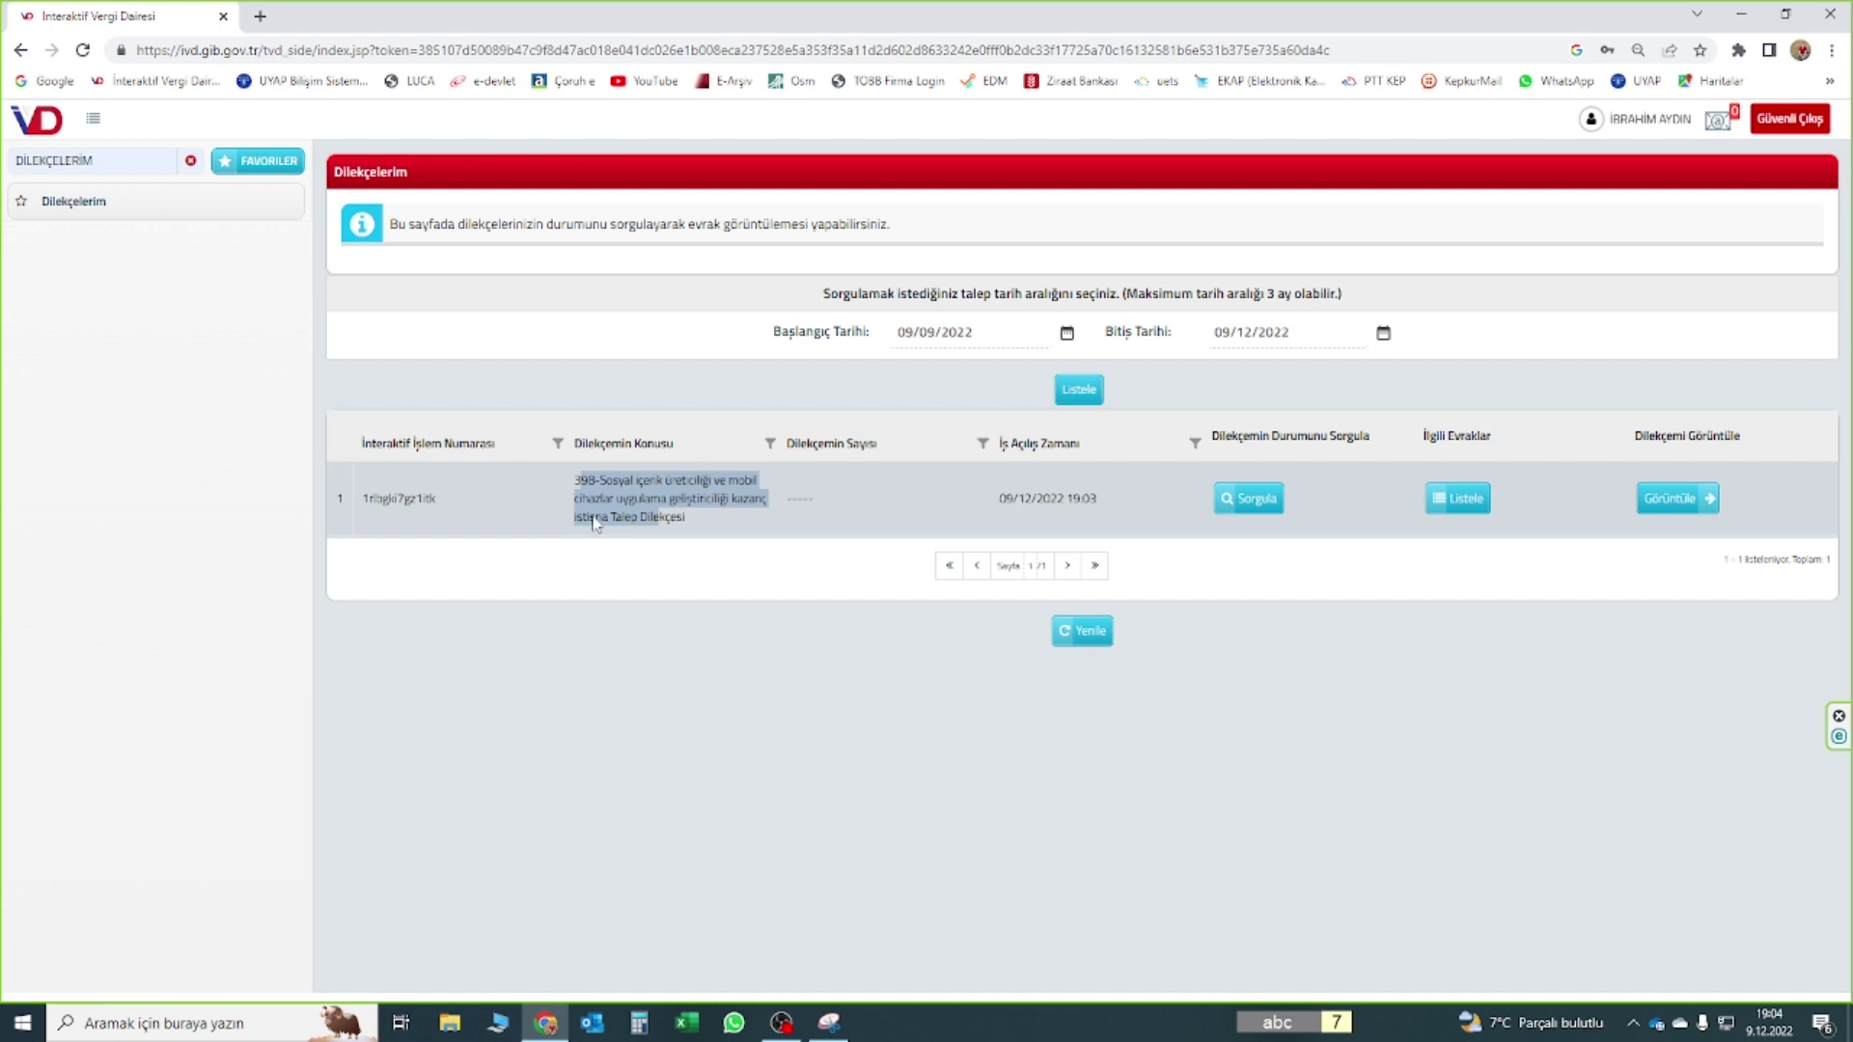
pyautogui.click(1669, 498)
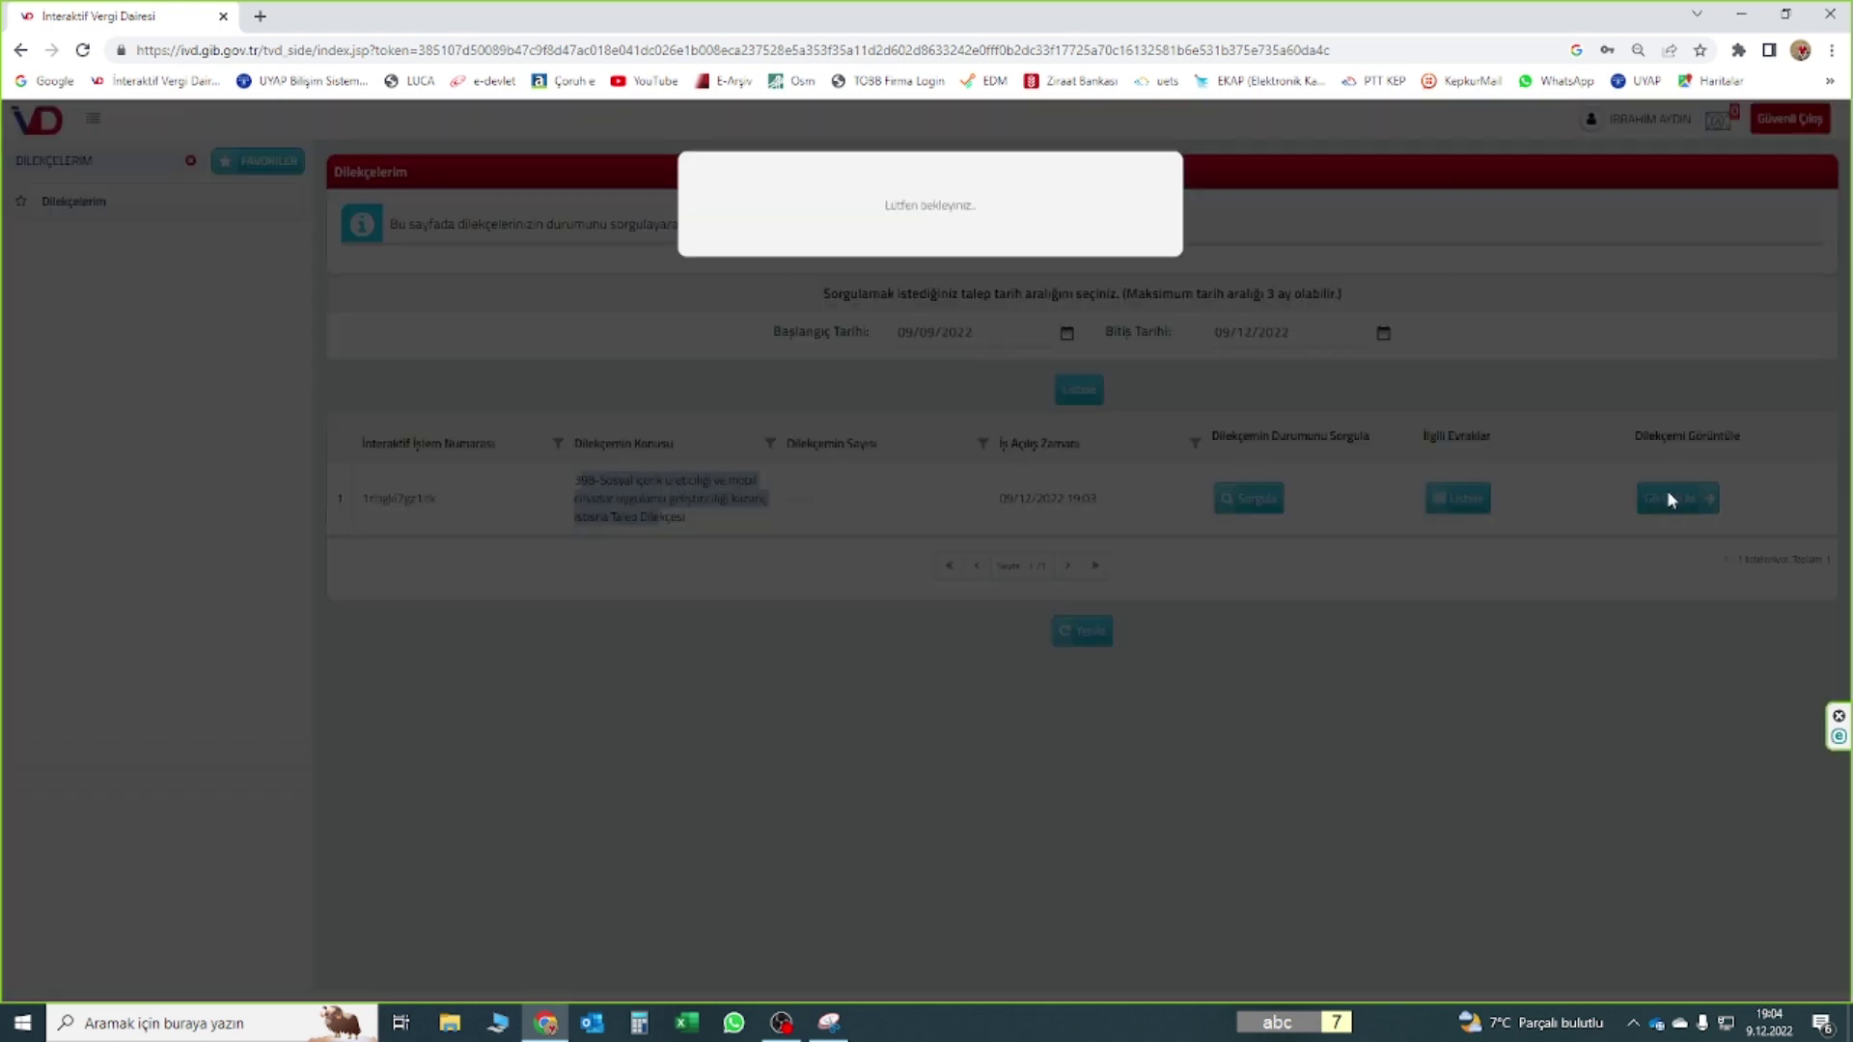
pyautogui.click(1140, 259)
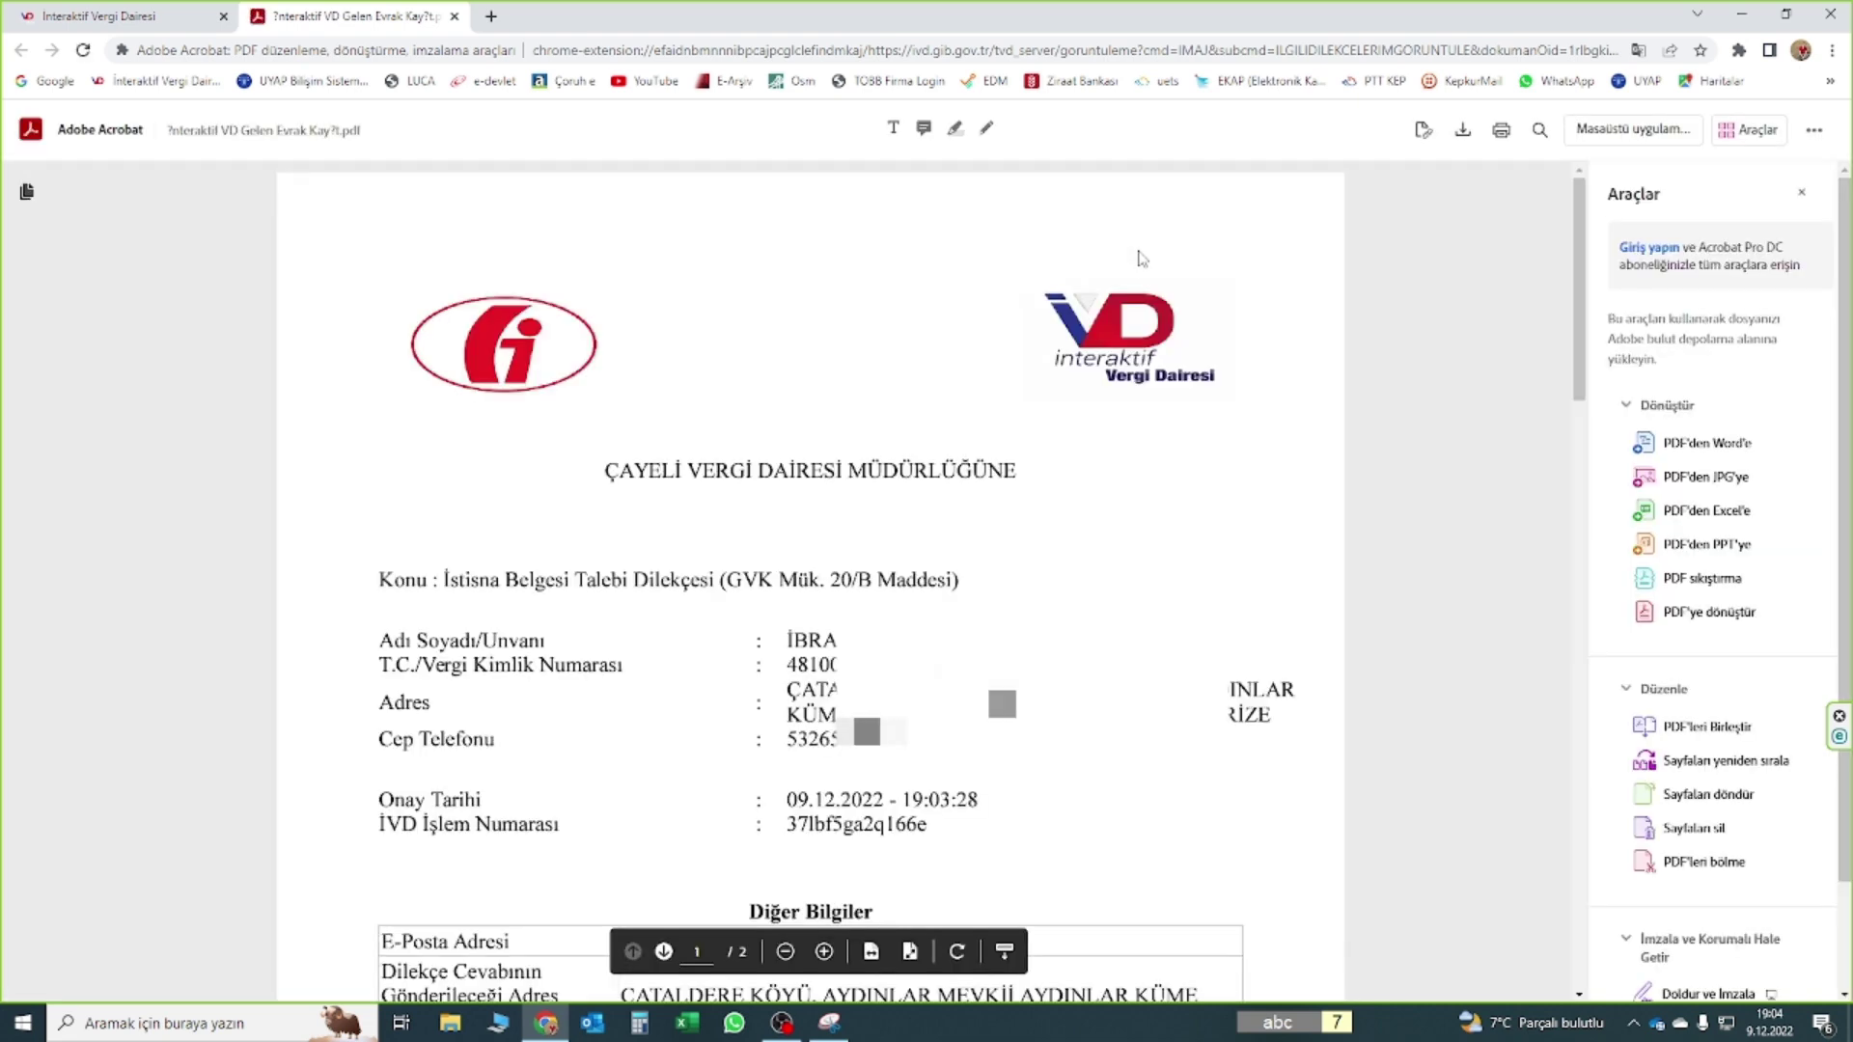
# Scroll the petition PDF from its header past the 20/B request paragraph to page 2
pyautogui.moveTo(1581, 270); pyautogui.dragTo(1610, 486)
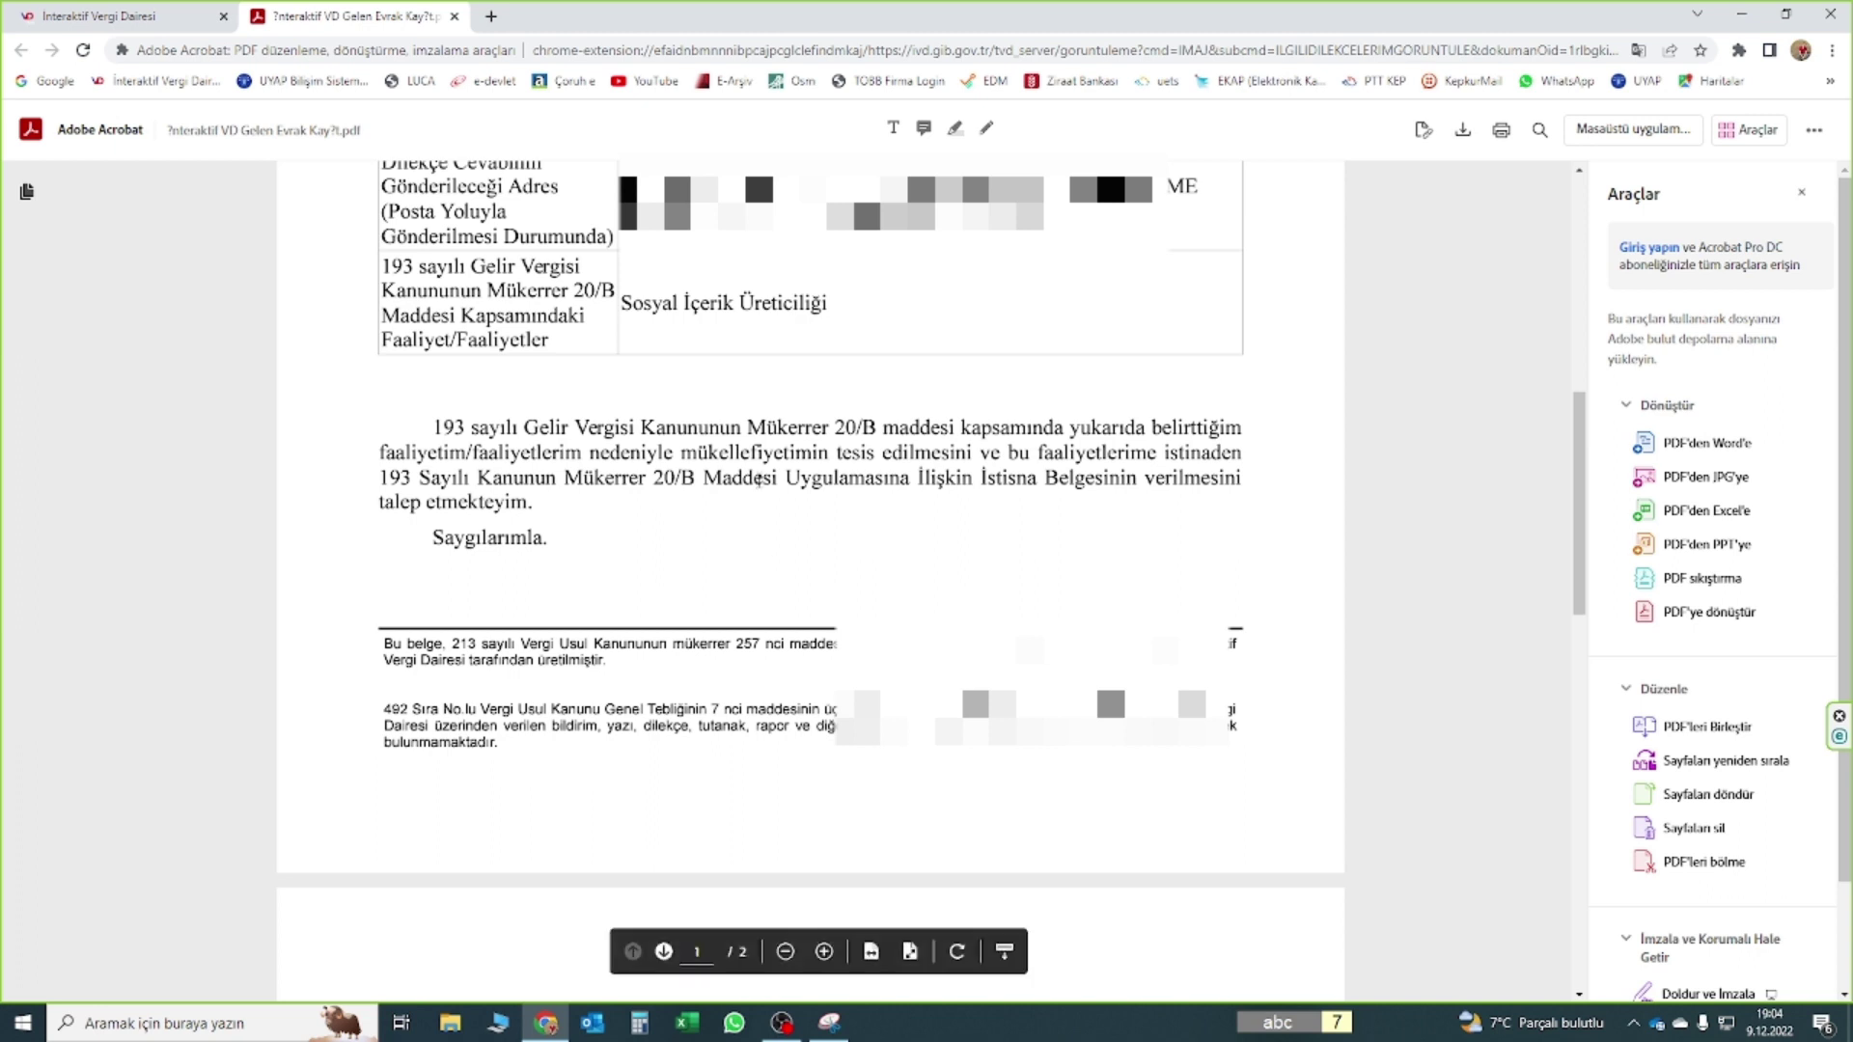
pyautogui.scroll(-5, 811, 579)
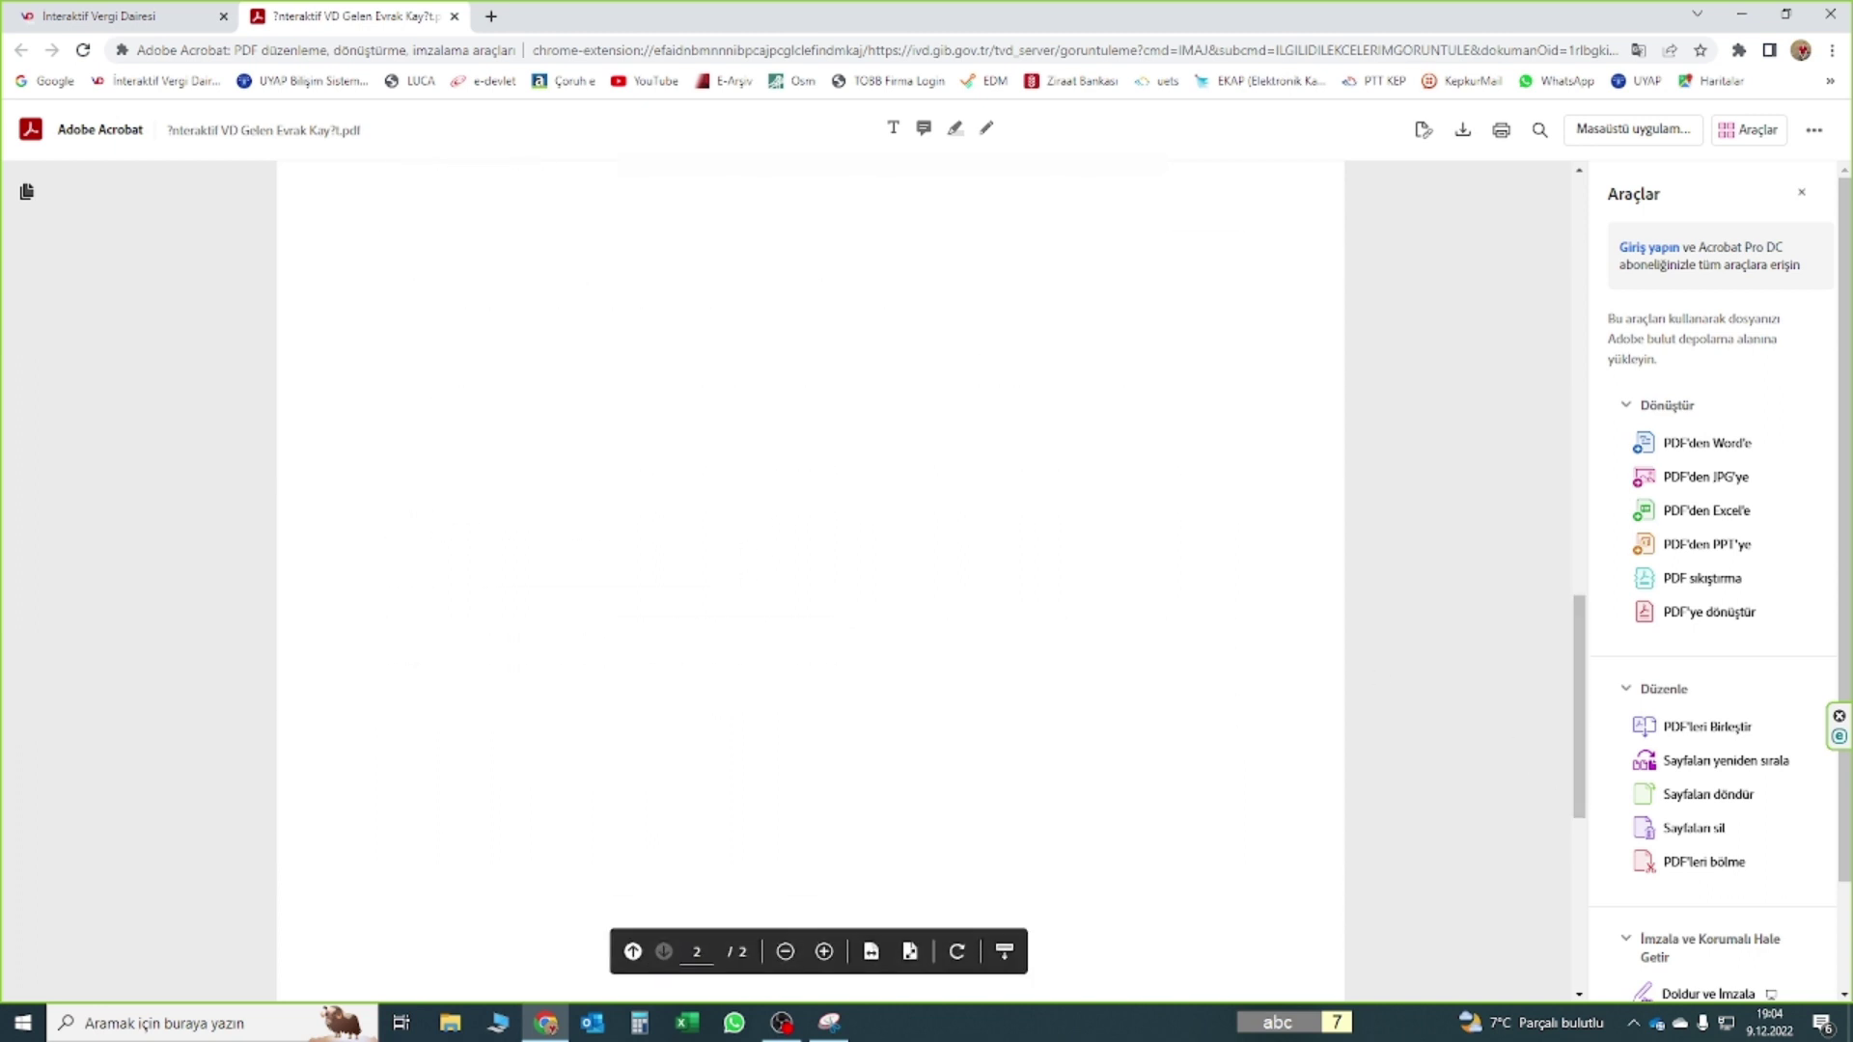
# Close the PDF tab, reopen İnteraktif VD Gelen Evrak Kayıt.pdf, and select its İVD İşlem Numarası
pyautogui.click(455, 16)
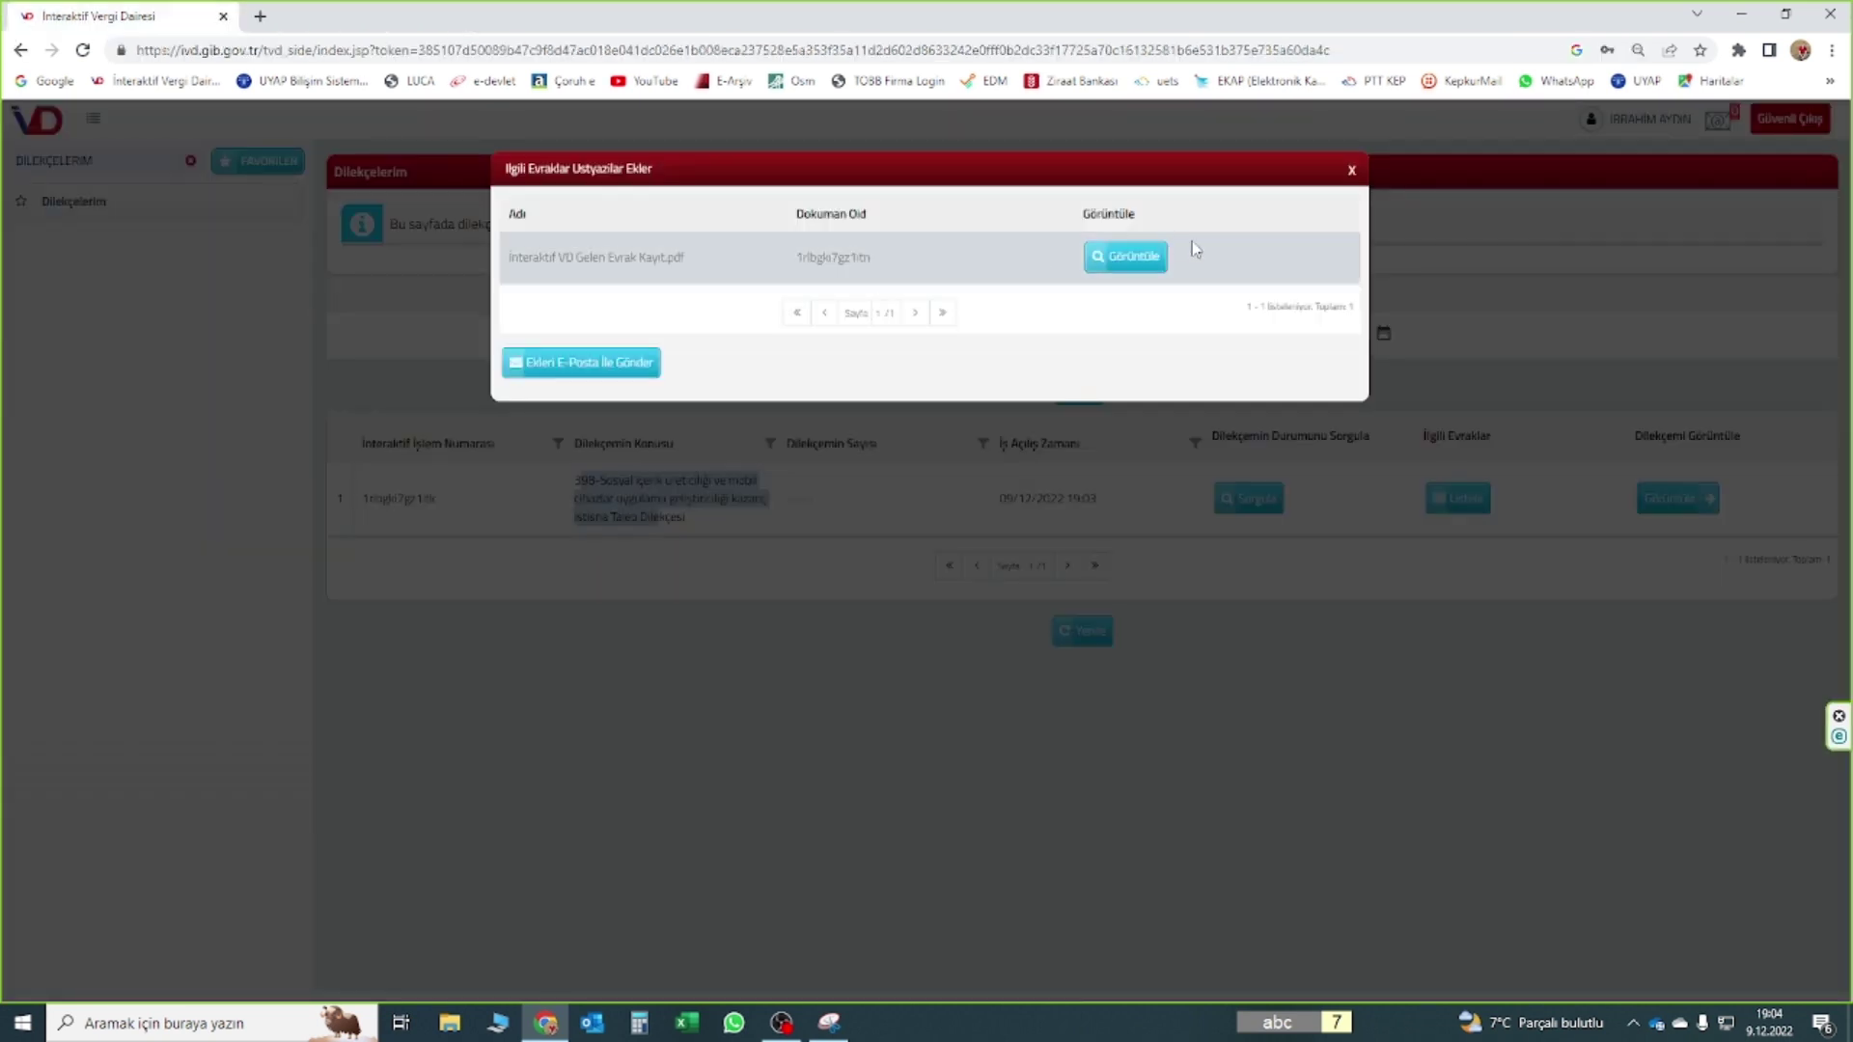
pyautogui.click(1139, 257)
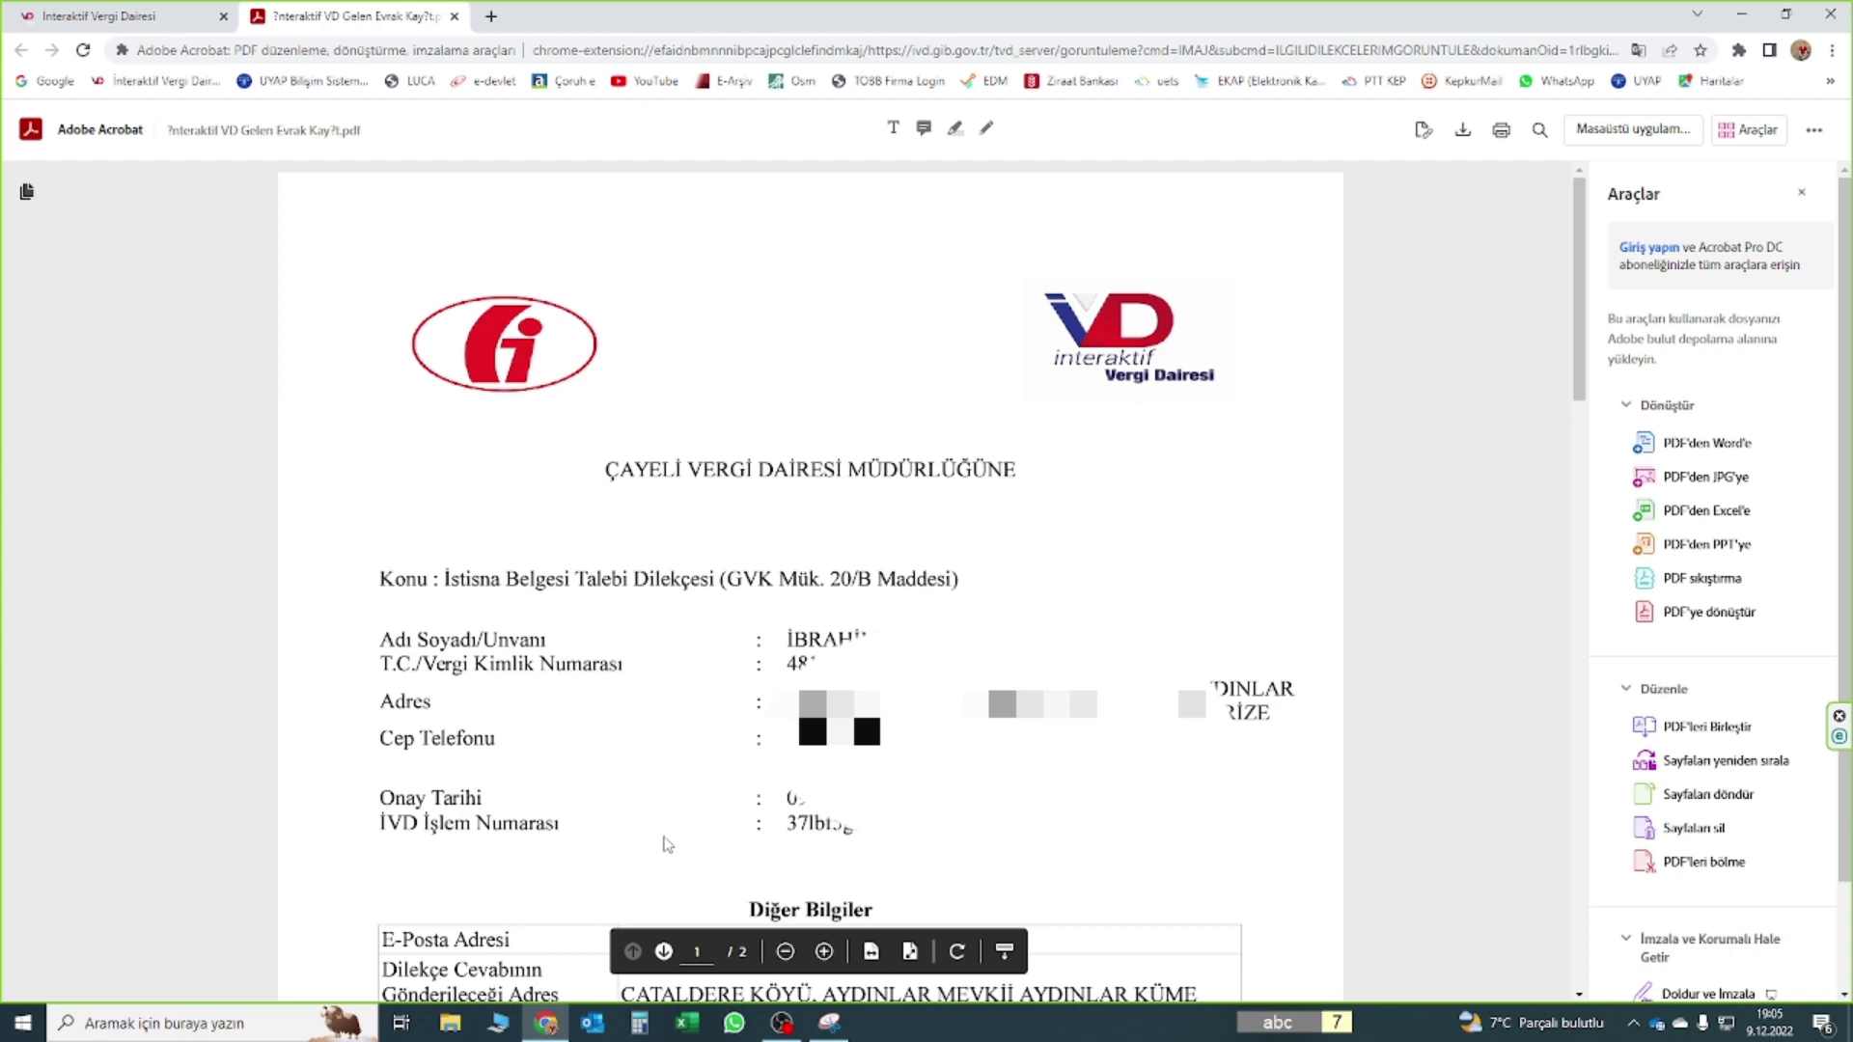
pyautogui.moveTo(907, 815); pyautogui.dragTo(830, 820)
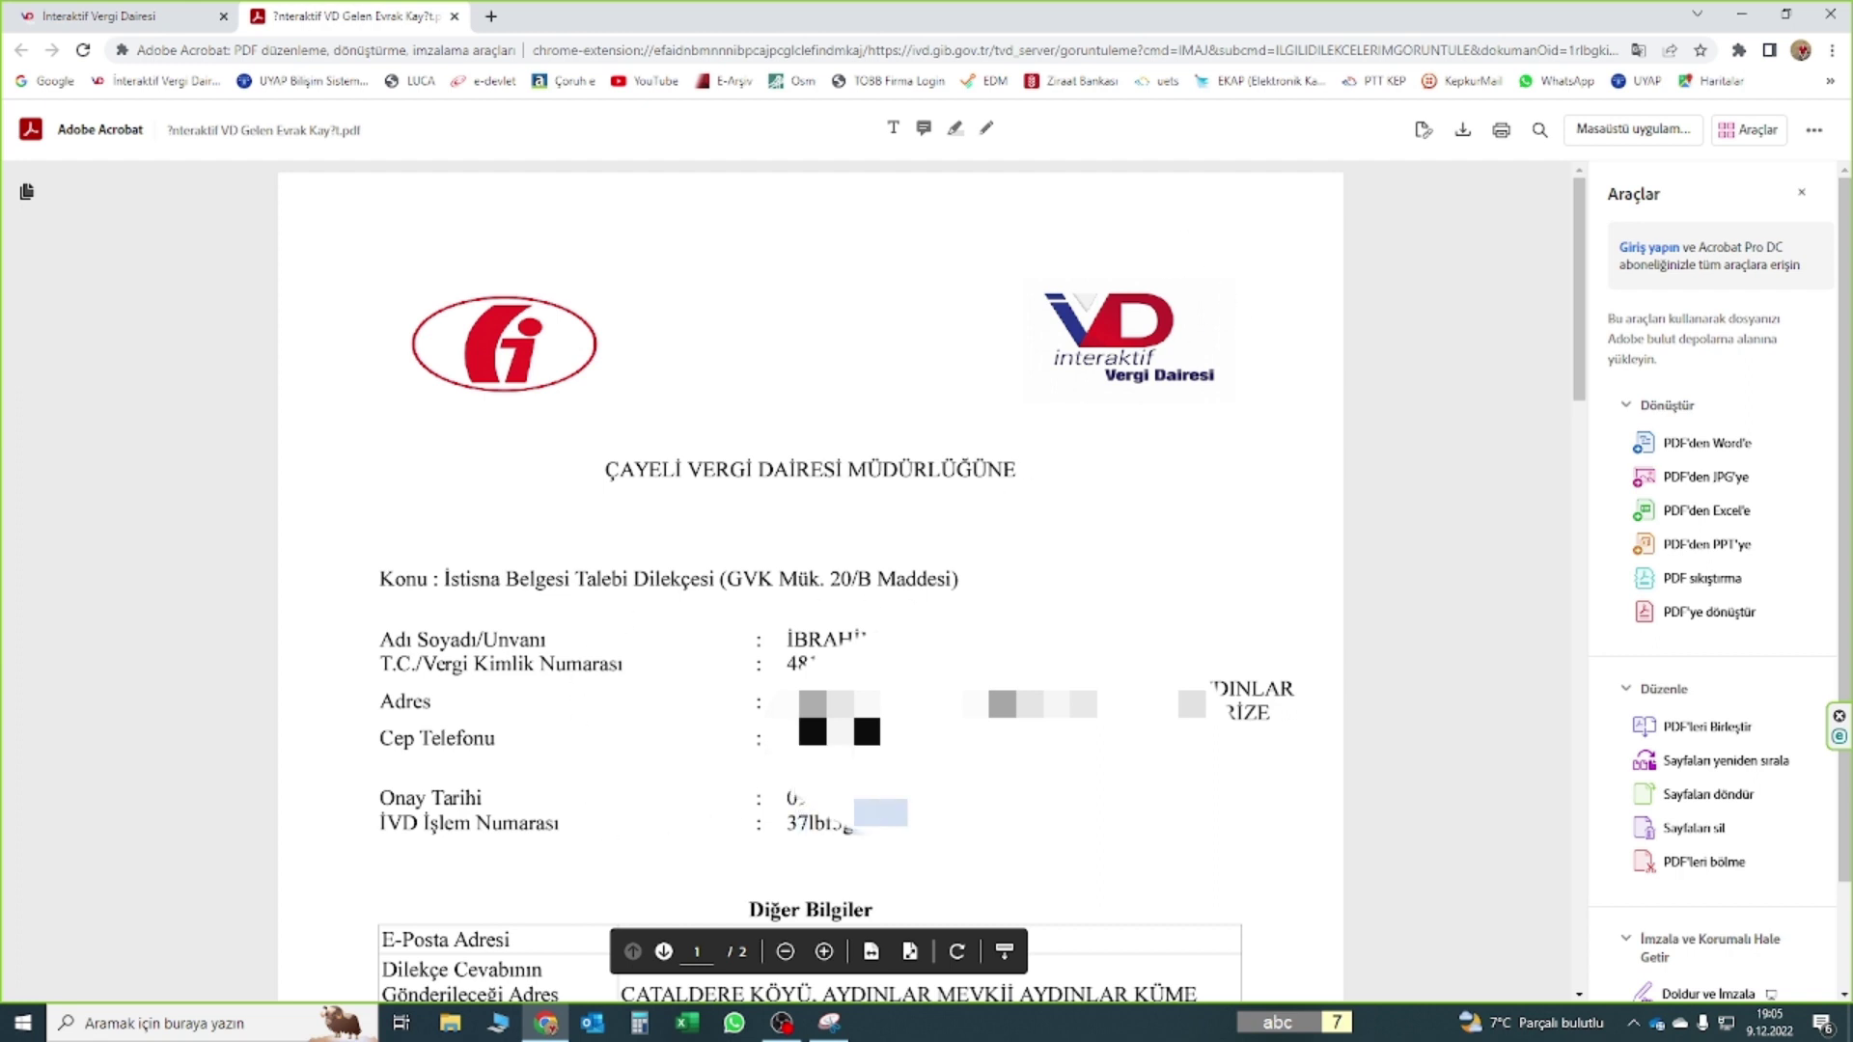